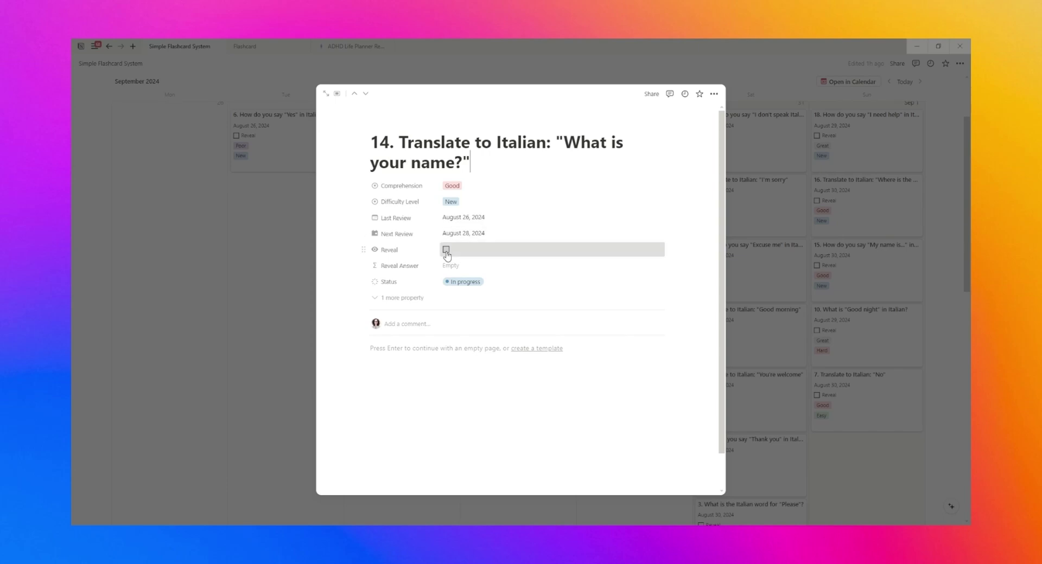
Move the Goodbye flashcard into the Hard group on the board.
{"action": "left_click", "coordinate": [446, 250]}
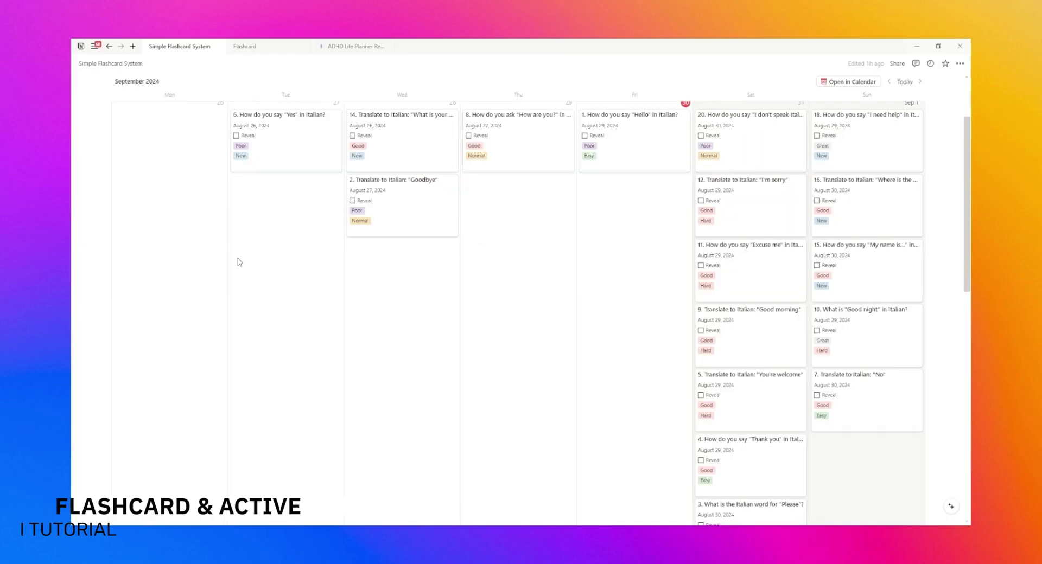
{"action": "scroll", "coordinate": [163, 190], "scroll_direction": "up", "scroll_amount": 3}
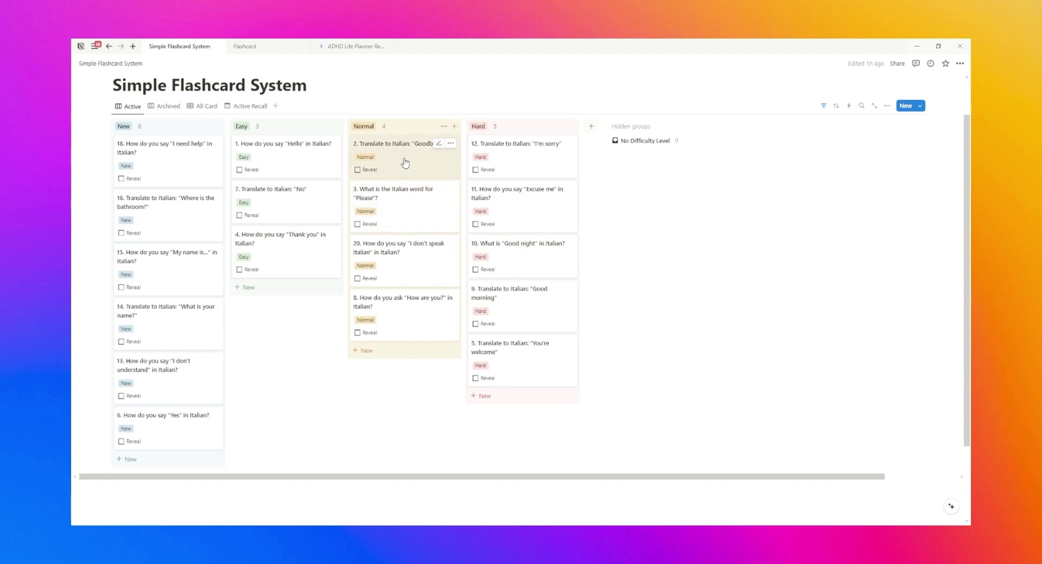
{"action": "left_click_drag", "start_coordinate": [407, 160], "coordinate": [515, 149]}
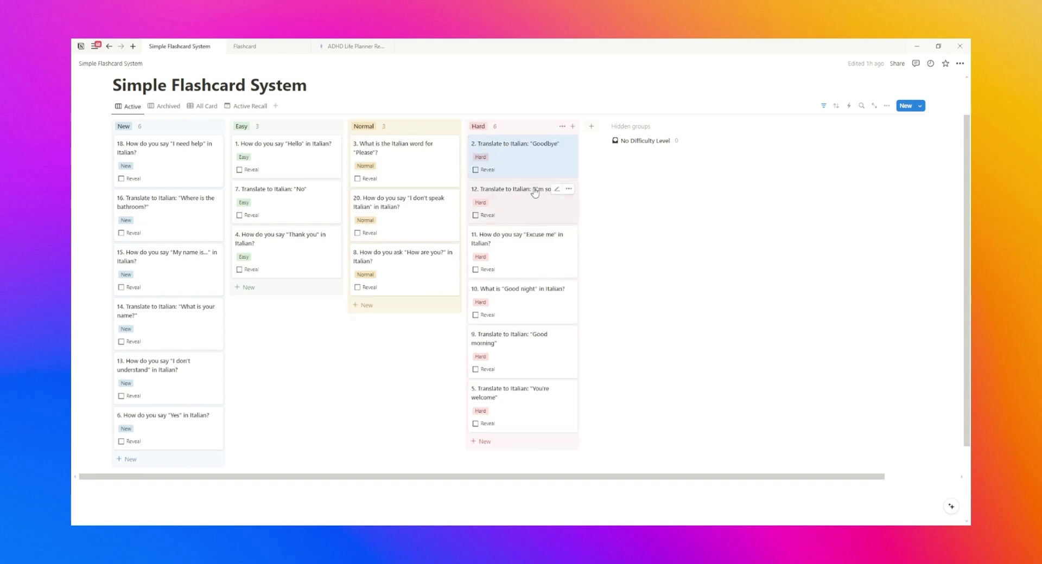
In the Archived board, set card 19's status back to Not started.
{"action": "scroll", "coordinate": [181, 161], "scroll_direction": "up", "scroll_amount": 1}
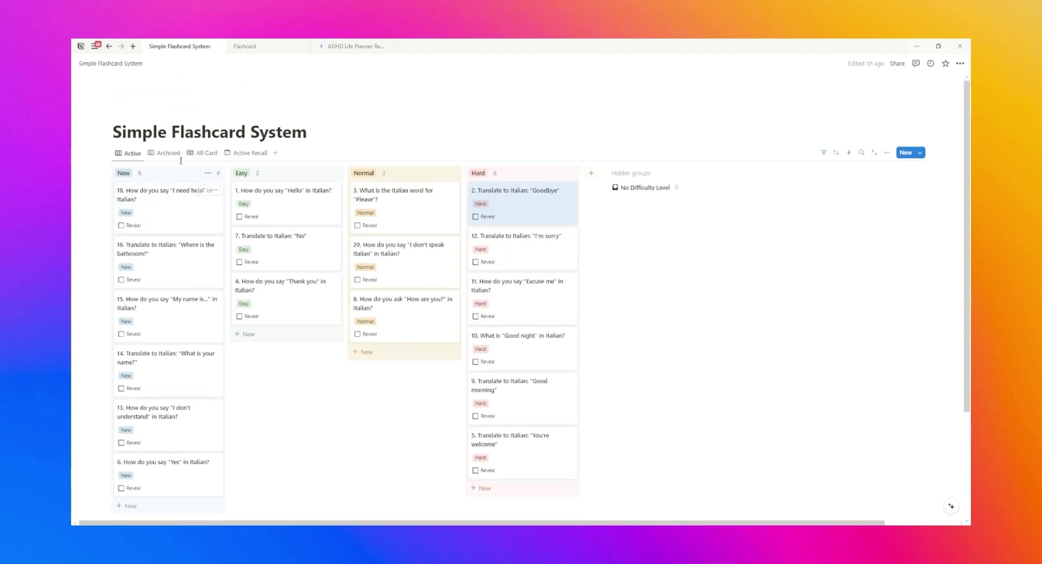
{"action": "left_click", "coordinate": [168, 153]}
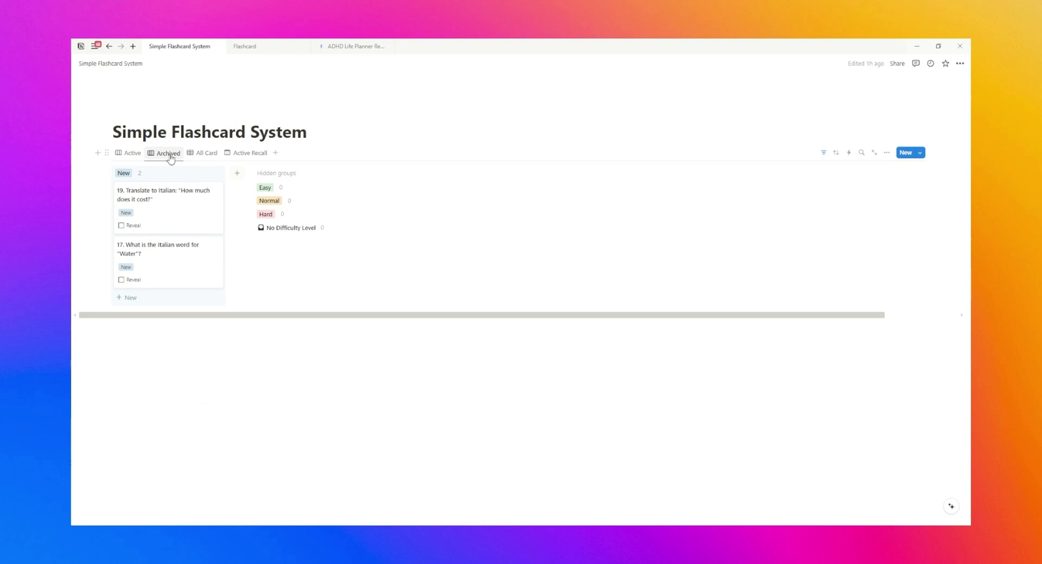
{"action": "left_click", "coordinate": [175, 213]}
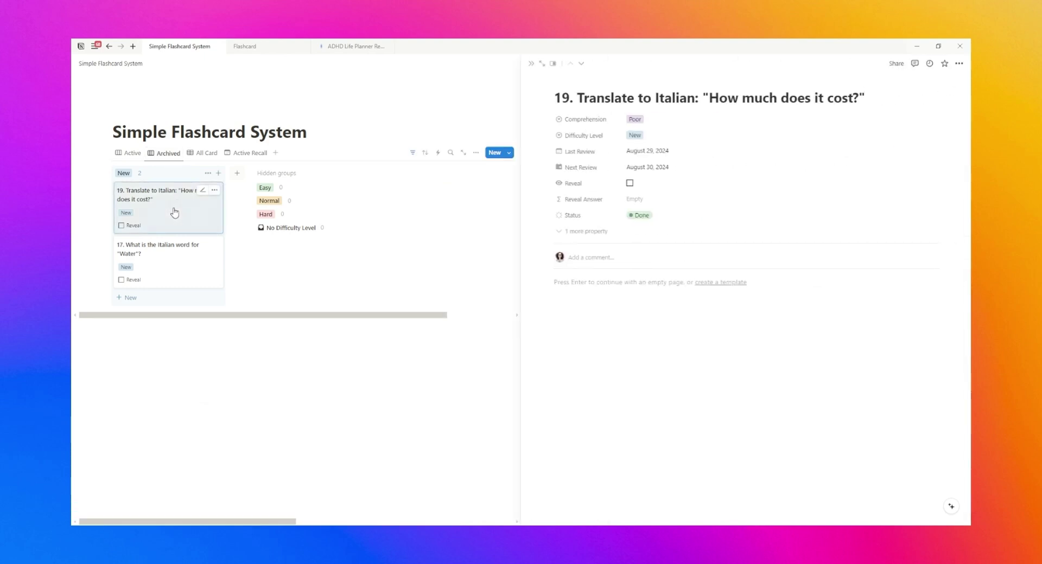
{"action": "left_click", "coordinate": [630, 183]}
{"action": "left_click", "coordinate": [630, 183]}
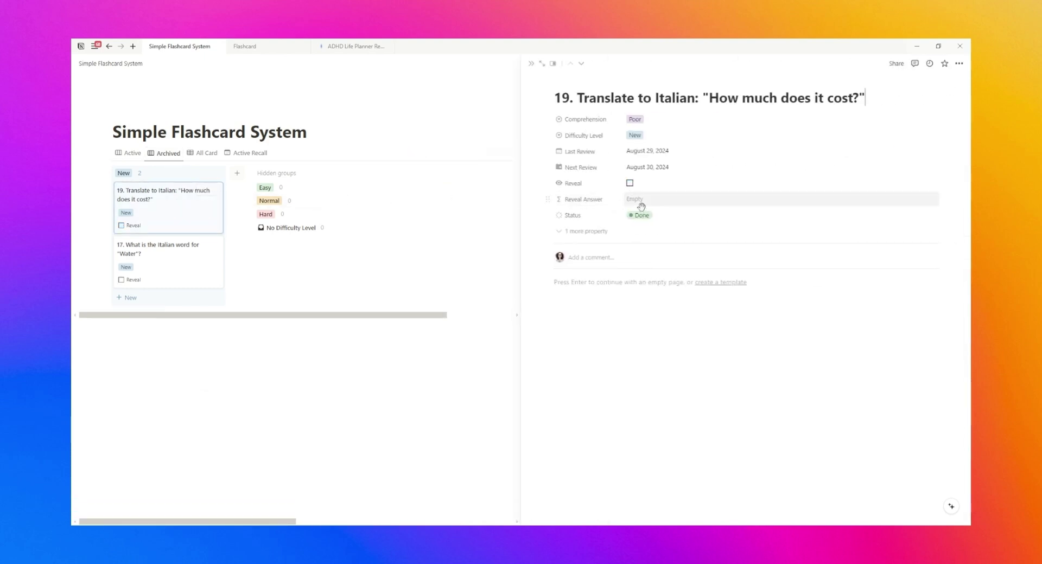
{"action": "left_click", "coordinate": [641, 216]}
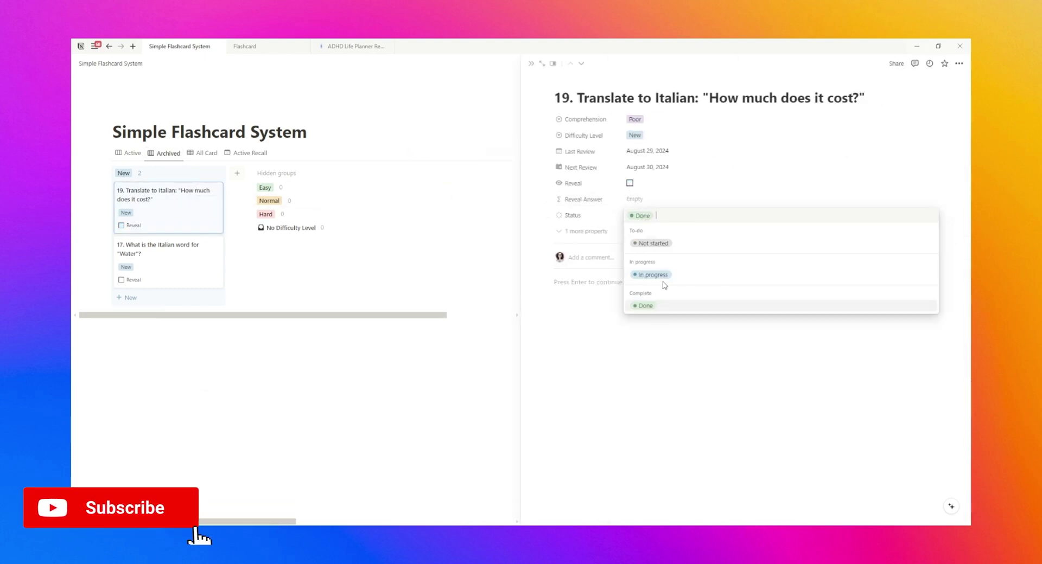
{"action": "left_click", "coordinate": [651, 243]}
{"action": "left_click", "coordinate": [635, 120]}
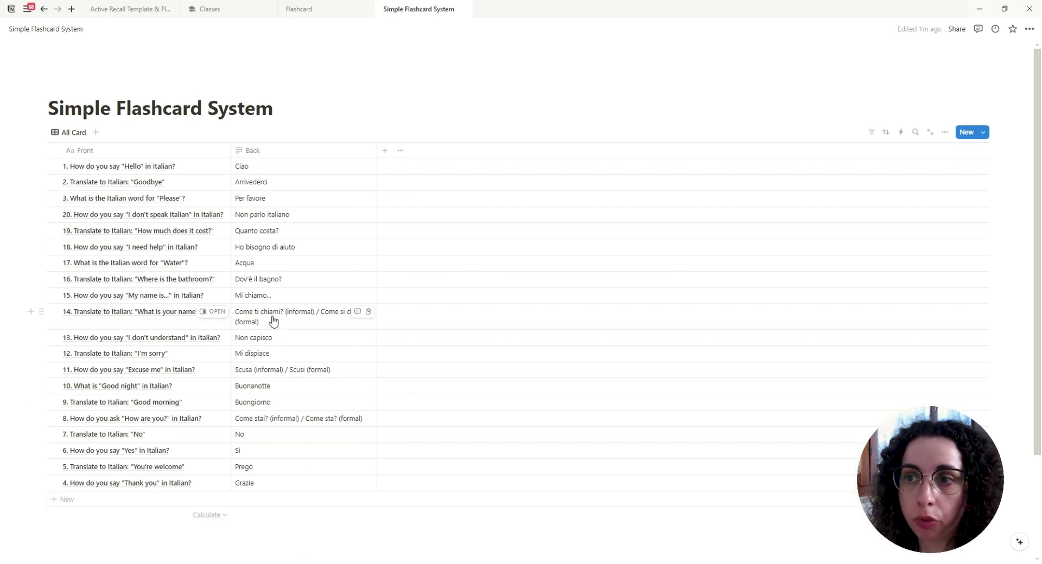
Narrow the Back column of the All Card table so longer answers wrap.
{"action": "left_click_drag", "start_coordinate": [376, 152], "coordinate": [356, 155]}
Add a Difficulty Level select property with New and Easy options on the first card.
{"action": "left_click", "coordinate": [364, 153]}
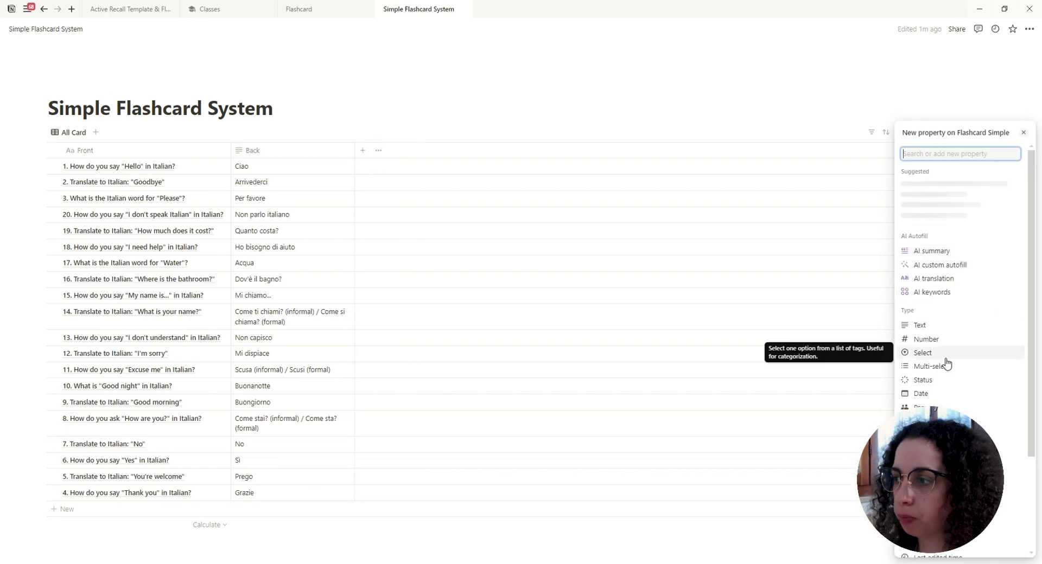
{"action": "key", "text": "Escape"}
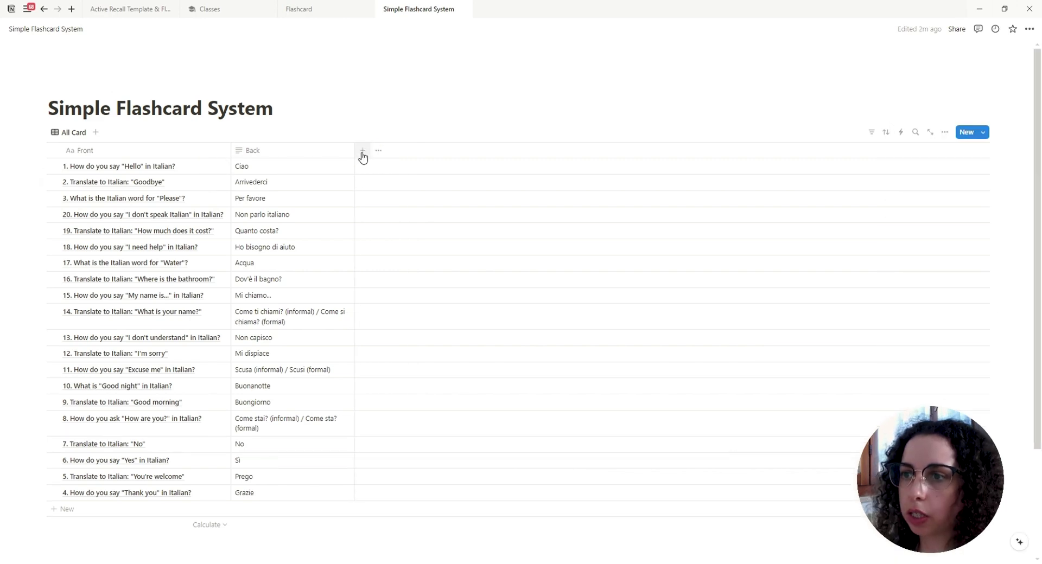
{"action": "left_click", "coordinate": [361, 154]}
{"action": "left_click", "coordinate": [934, 199]}
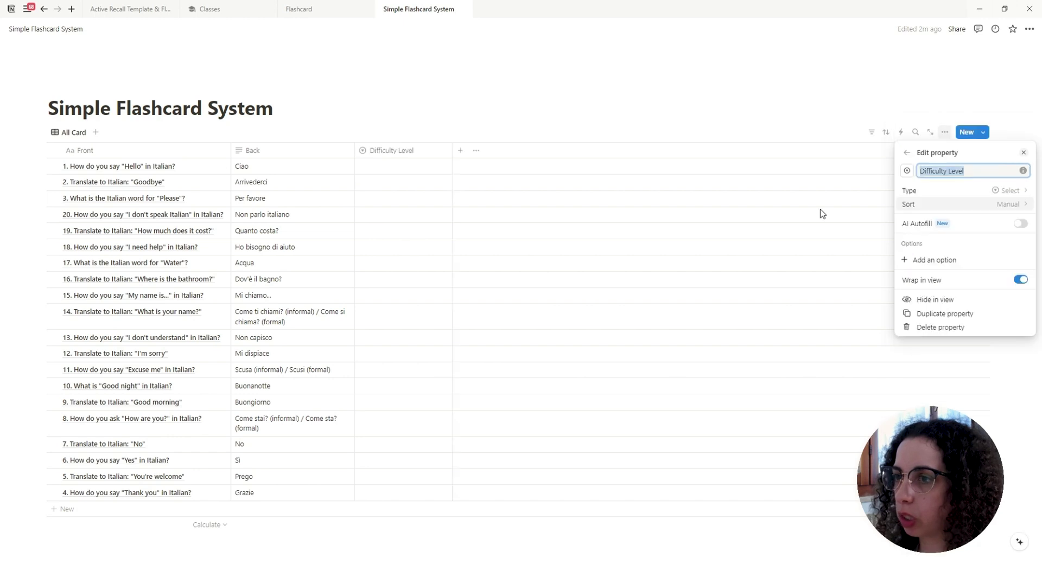
{"action": "left_click", "coordinate": [406, 167]}
{"action": "type", "text": "ne"}
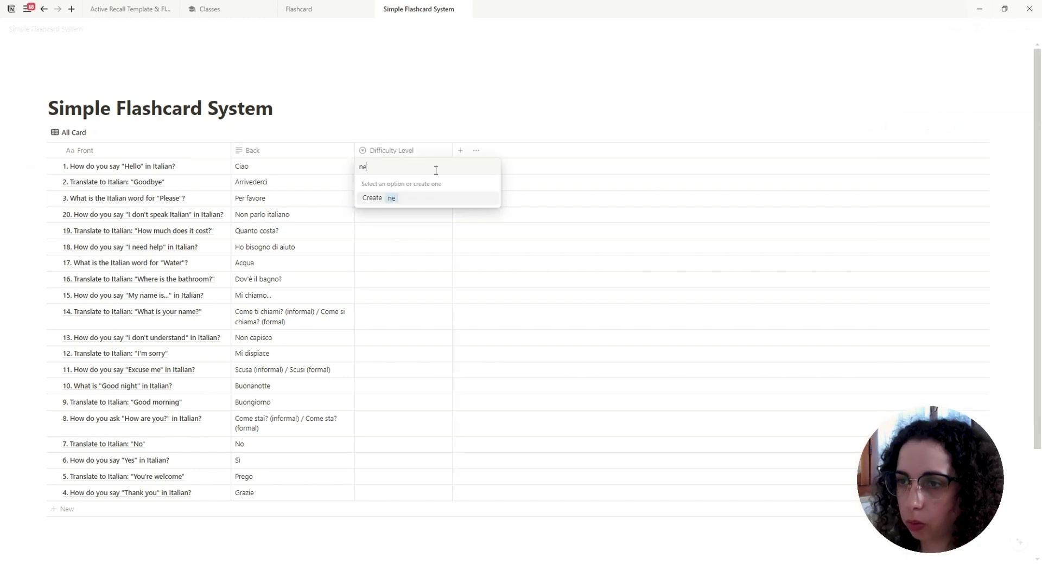
{"action": "type", "text": "New"}
{"action": "key", "text": "Return"}
{"action": "type", "text": "Easy"}
{"action": "key", "text": "Return"}
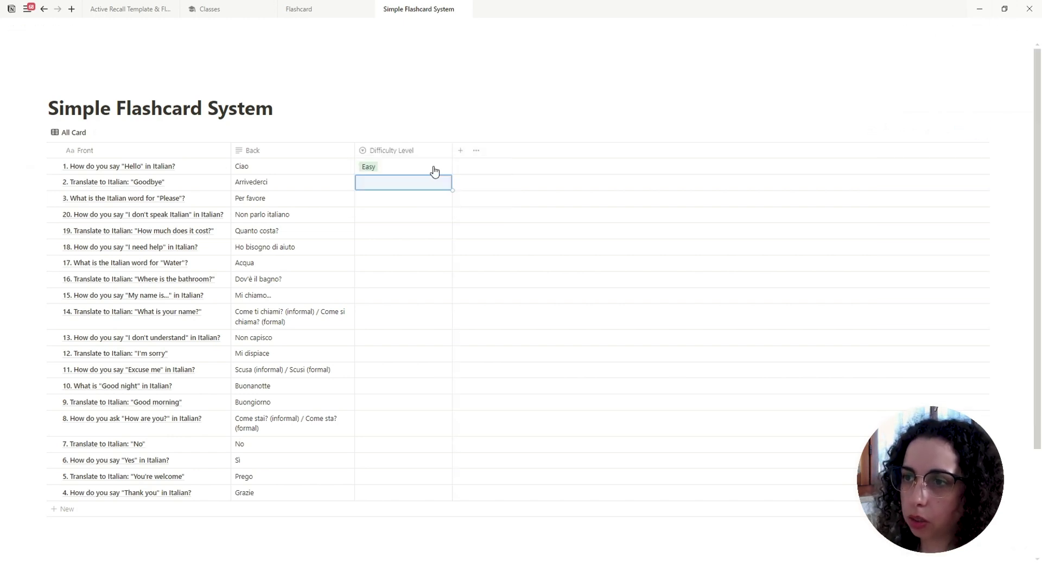
Create the Normal and Hard difficulty options, leaving the first card marked Hard.
{"action": "left_click", "coordinate": [420, 166]}
{"action": "type", "text": "Norm"}
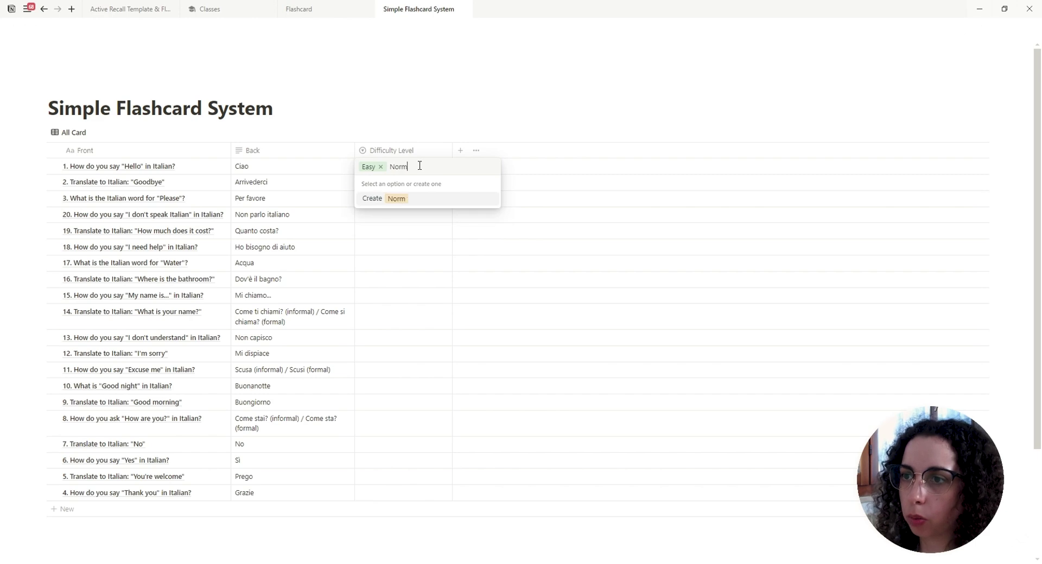
{"action": "type", "text": "al"}
{"action": "key", "text": "Return"}
{"action": "left_click", "coordinate": [419, 166]}
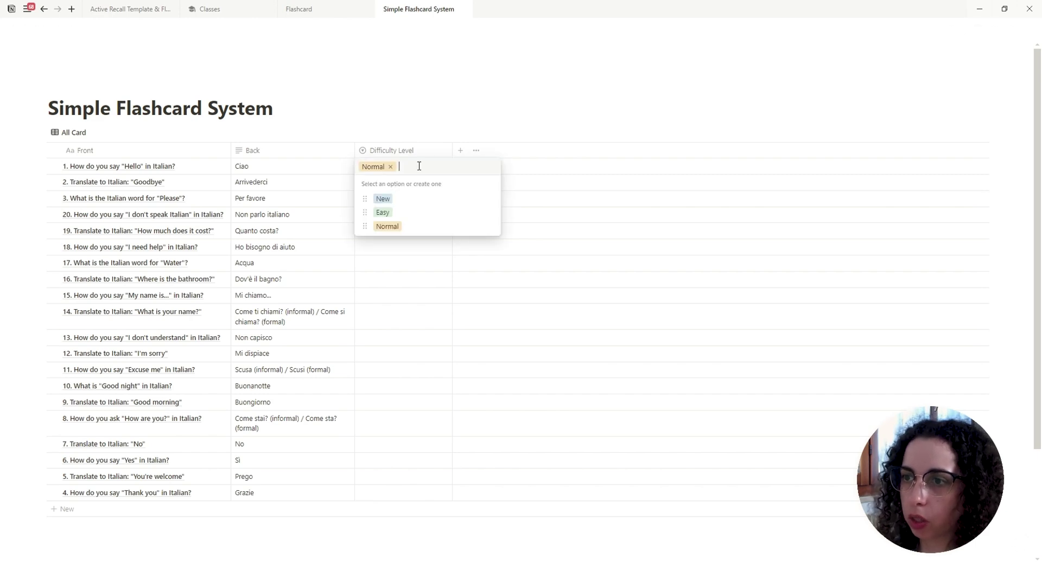
{"action": "type", "text": "Hard"}
{"action": "key", "text": "Return"}
{"action": "left_click", "coordinate": [437, 150]}
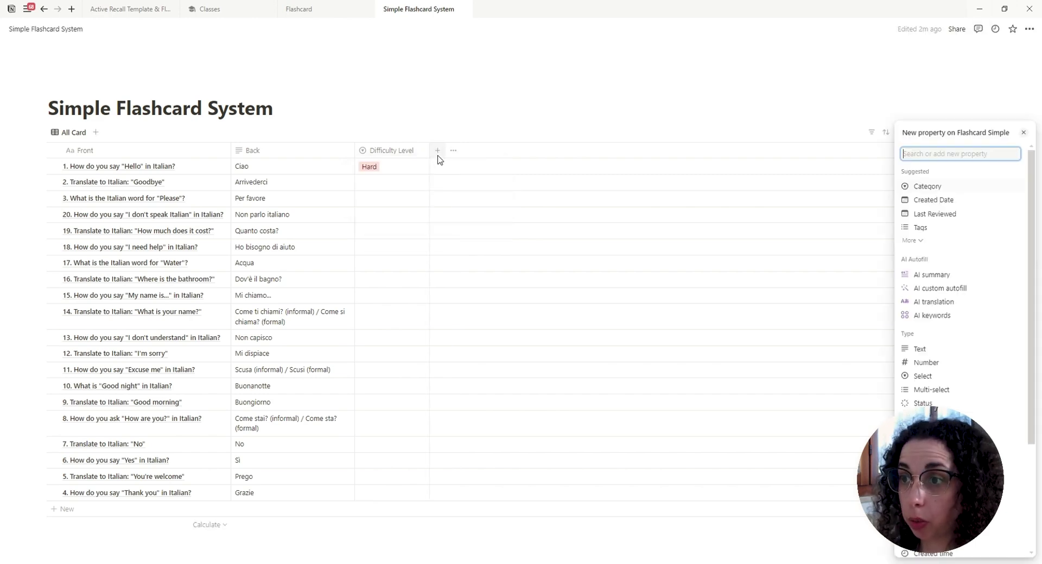
Add a Checkbox property and rename it Reveal.
{"action": "type", "text": "check"}
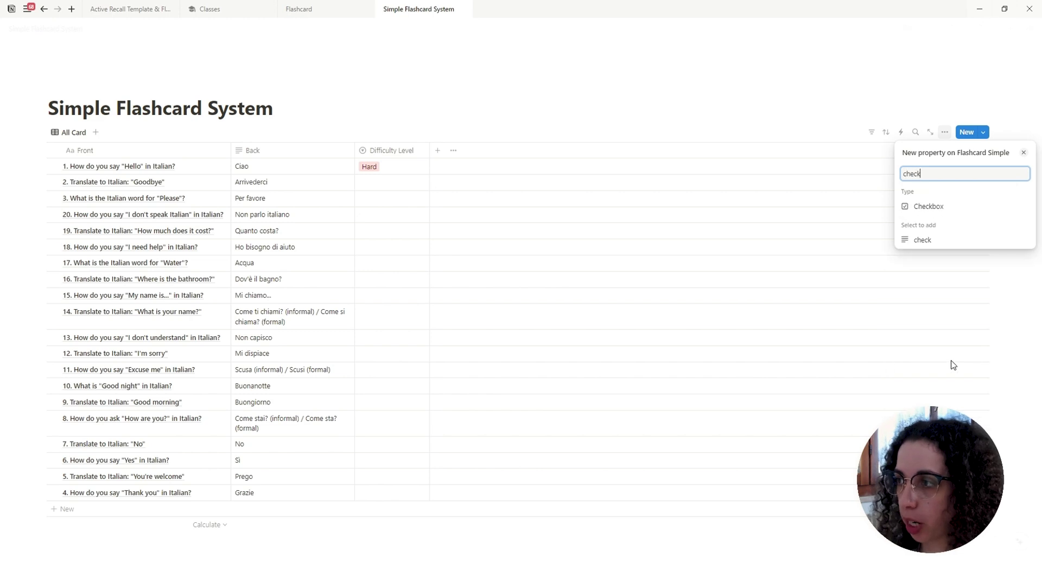
{"action": "left_click", "coordinate": [956, 210]}
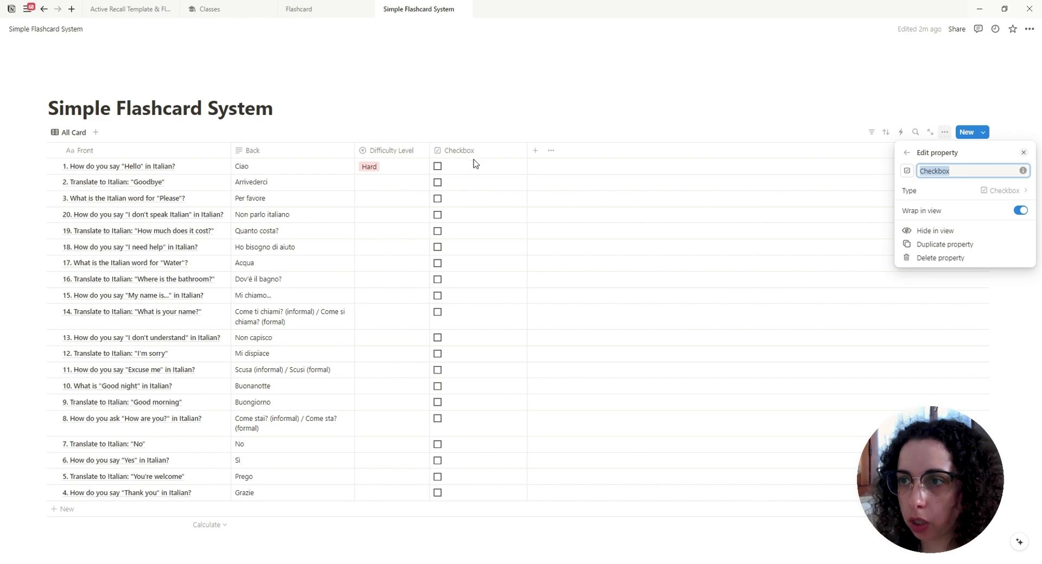
{"action": "key", "text": "Escape"}
{"action": "left_click", "coordinate": [459, 151]}
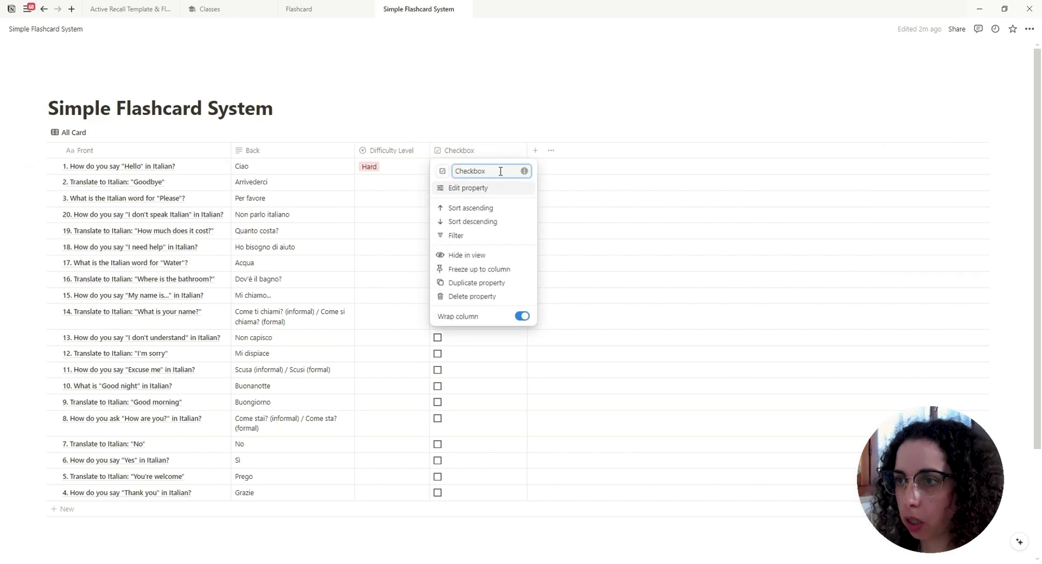
{"action": "double_click", "coordinate": [500, 171]}
{"action": "type", "text": "Reveal"}
{"action": "key", "text": "Return"}
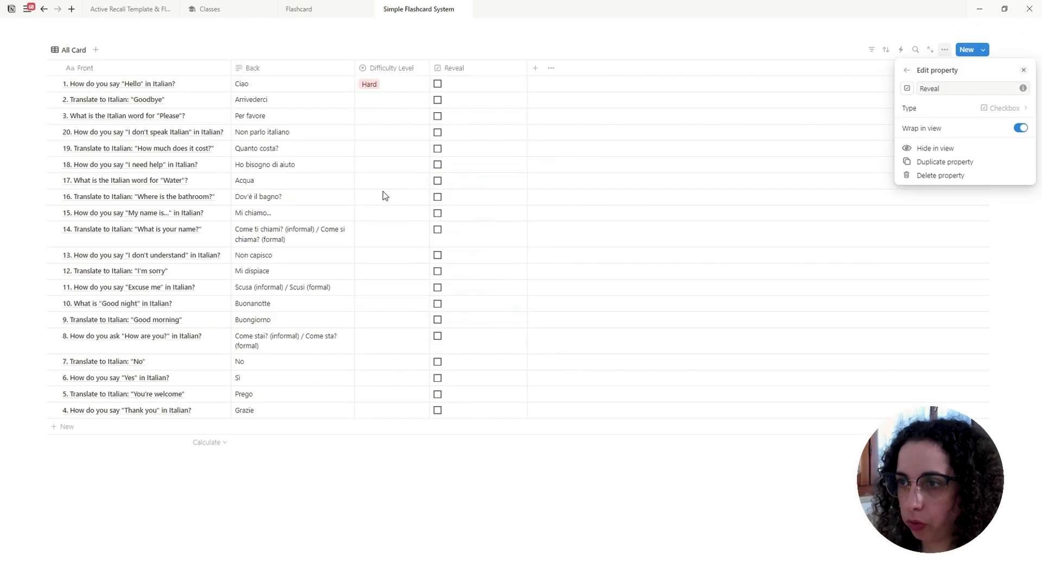
{"action": "key", "text": "Escape"}
Give the Reveal column an eye icon and narrow it to icon width.
{"action": "left_click", "coordinate": [454, 68]}
{"action": "left_click", "coordinate": [442, 89]}
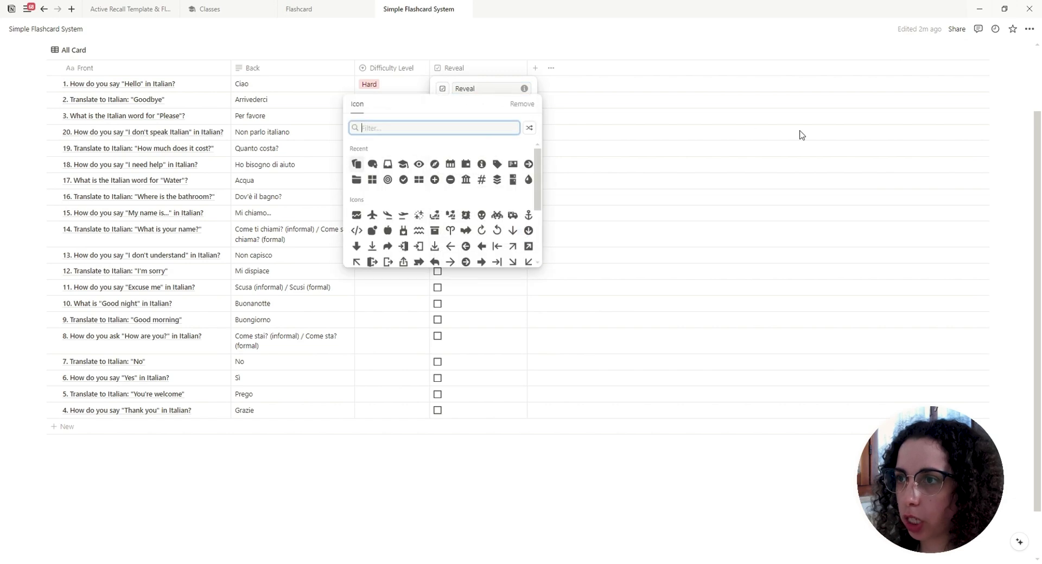
{"action": "type", "text": "eye"}
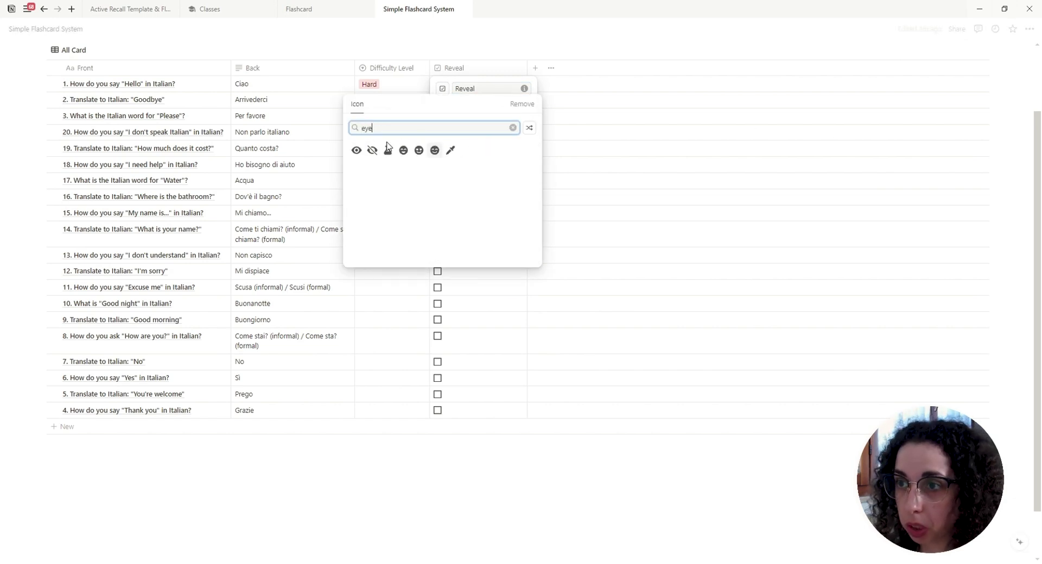
{"action": "left_click", "coordinate": [356, 150]}
{"action": "left_click", "coordinate": [551, 49]}
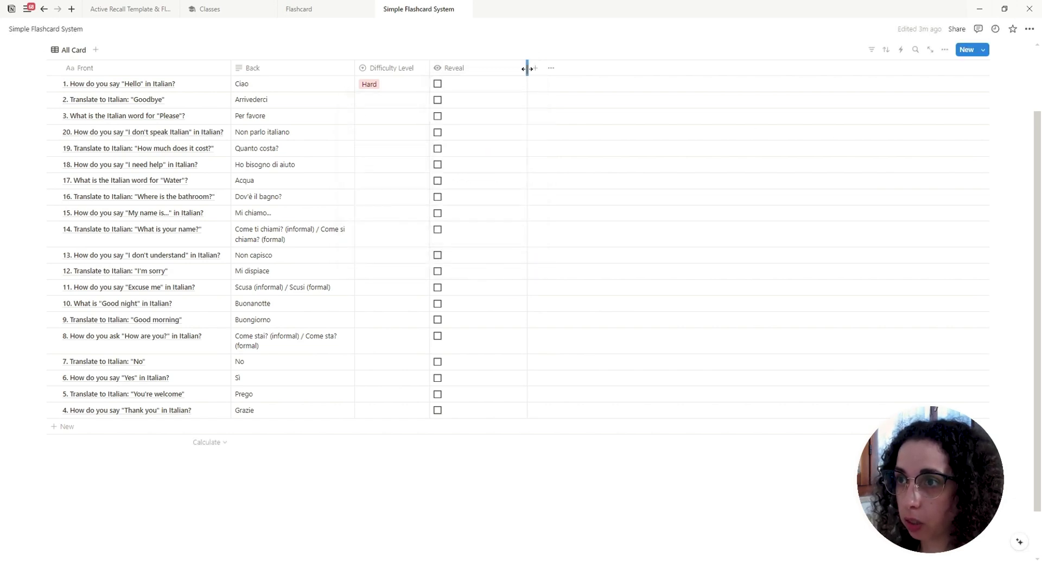
{"action": "left_click_drag", "start_coordinate": [527, 68], "coordinate": [446, 69]}
{"action": "scroll", "coordinate": [507, 172], "scroll_direction": "up", "scroll_amount": 2}
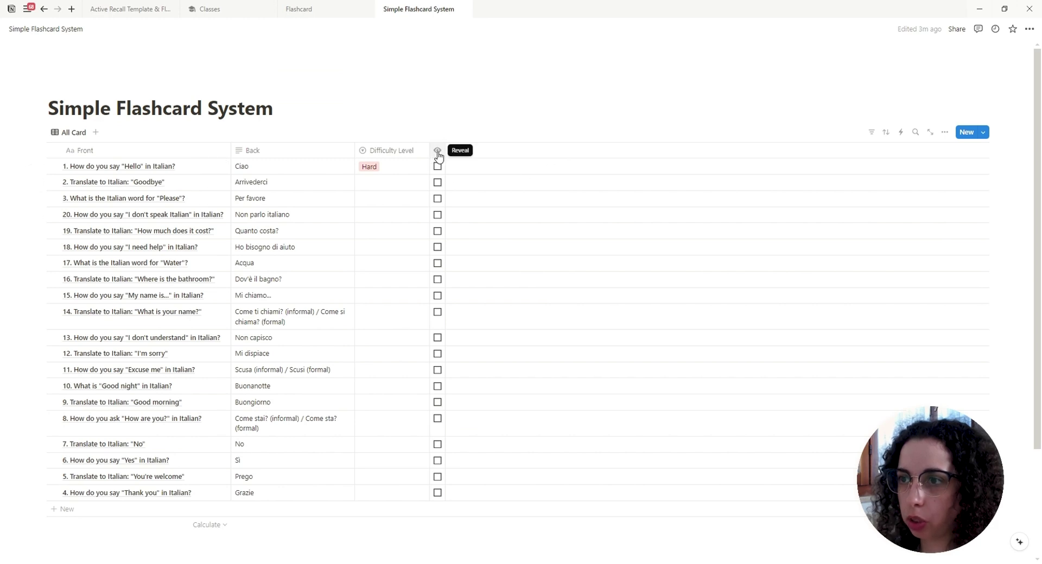
Add a Formula property named Reveal Answer beside the Reveal checkbox column.
{"action": "left_click", "coordinate": [454, 151]}
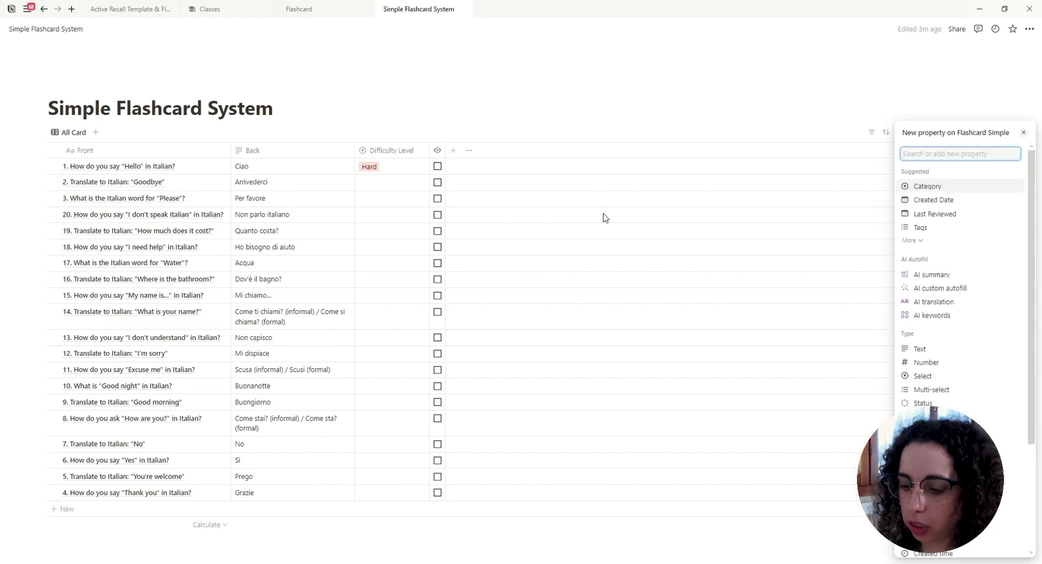
{"action": "type", "text": "formula"}
{"action": "key", "text": "Return"}
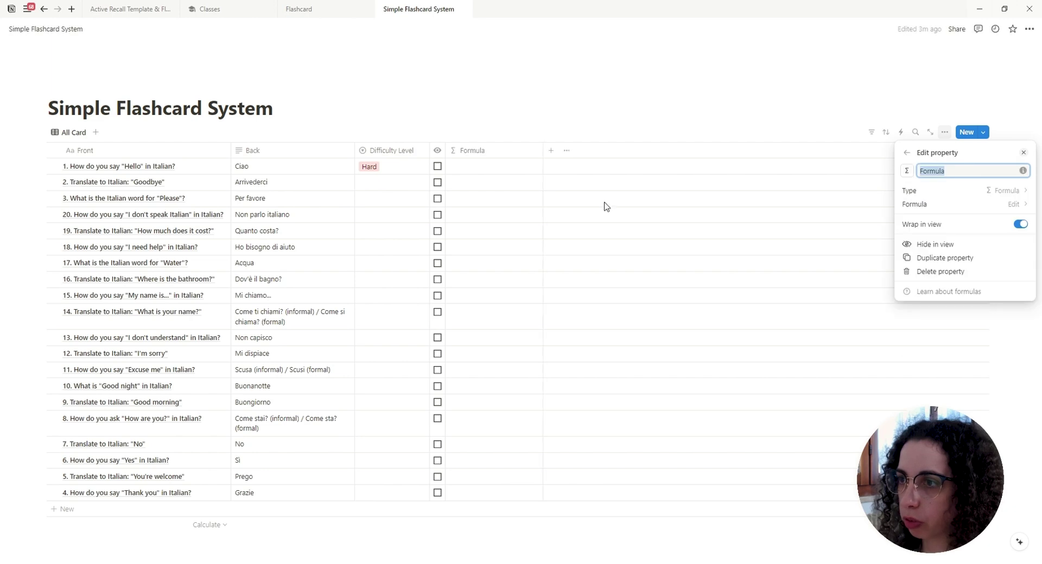
{"action": "key", "text": "Escape"}
{"action": "left_click", "coordinate": [474, 151]}
{"action": "type", "text": "Re"}
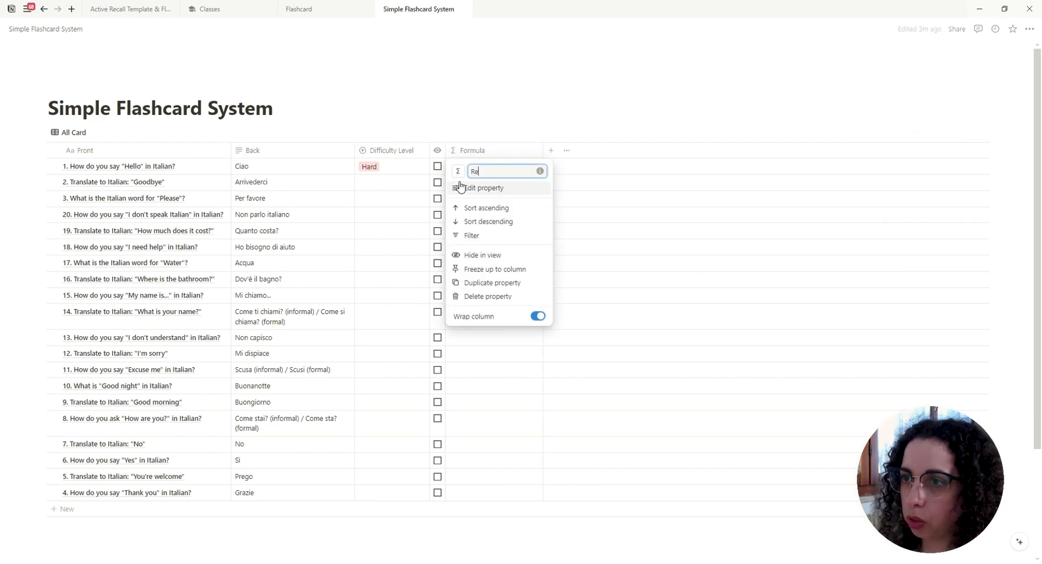
{"action": "type", "text": "veal Ans"}
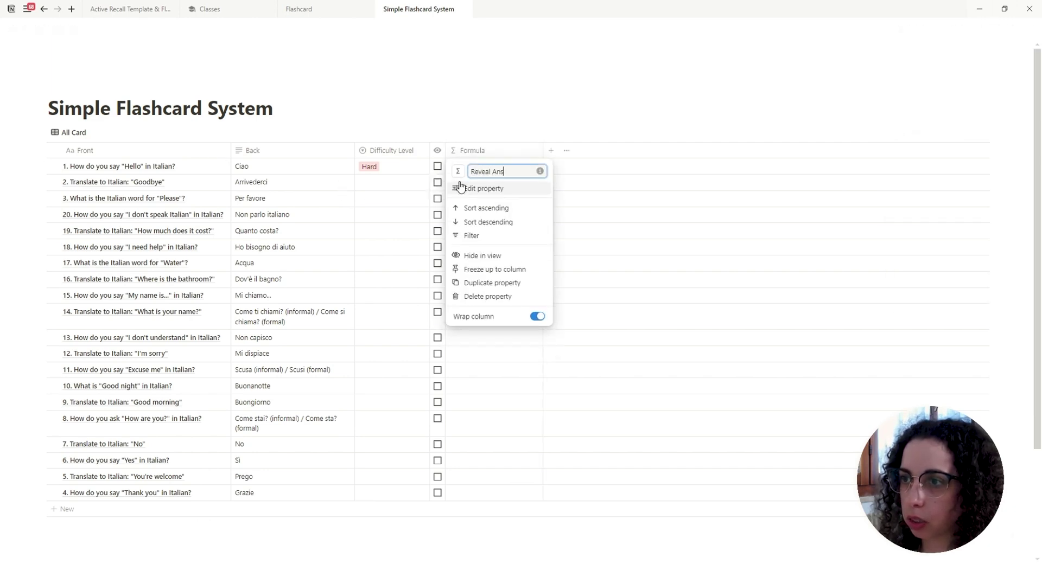
{"action": "type", "text": "wer"}
{"action": "key", "text": "Return"}
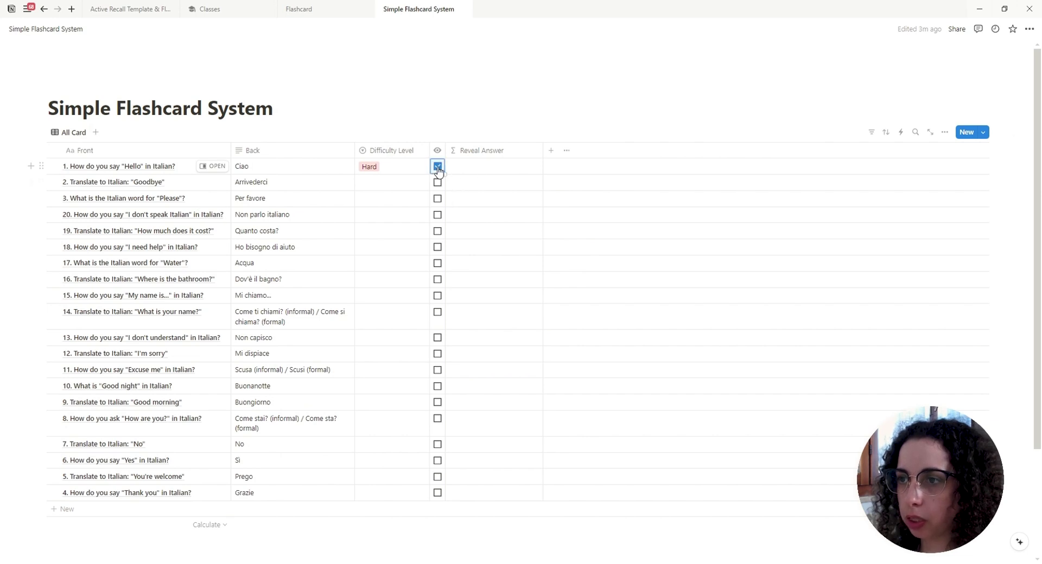
{"action": "left_click", "coordinate": [484, 170]}
{"action": "left_click", "coordinate": [494, 140]}
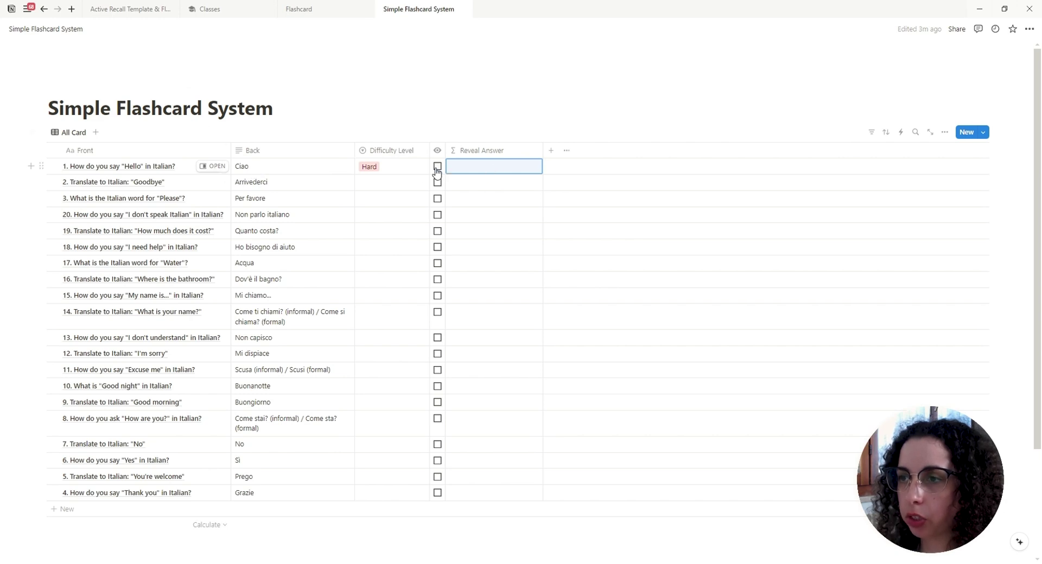
Set the Reveal Answer formula to if(Reveal==true, Back, "").
{"action": "left_click", "coordinate": [498, 171]}
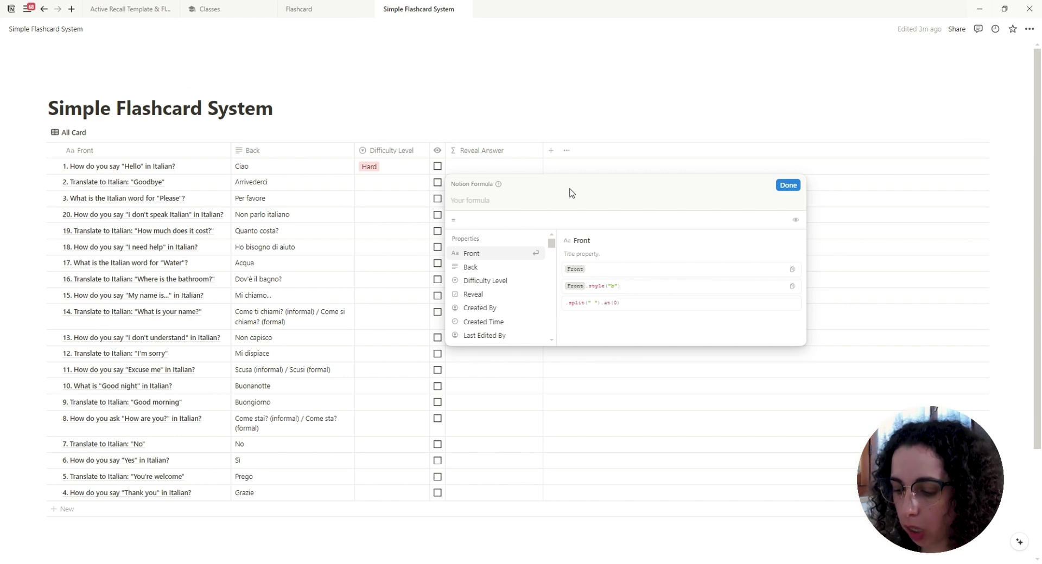
{"action": "type", "text": "if()"}
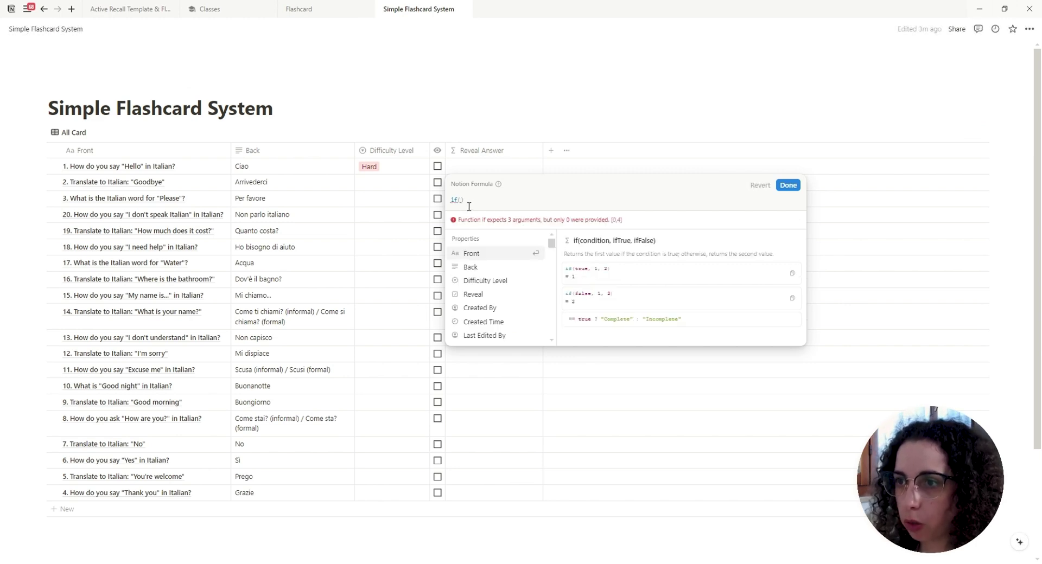
{"action": "left_click", "coordinate": [484, 308]}
{"action": "key", "text": "BackSpace"}
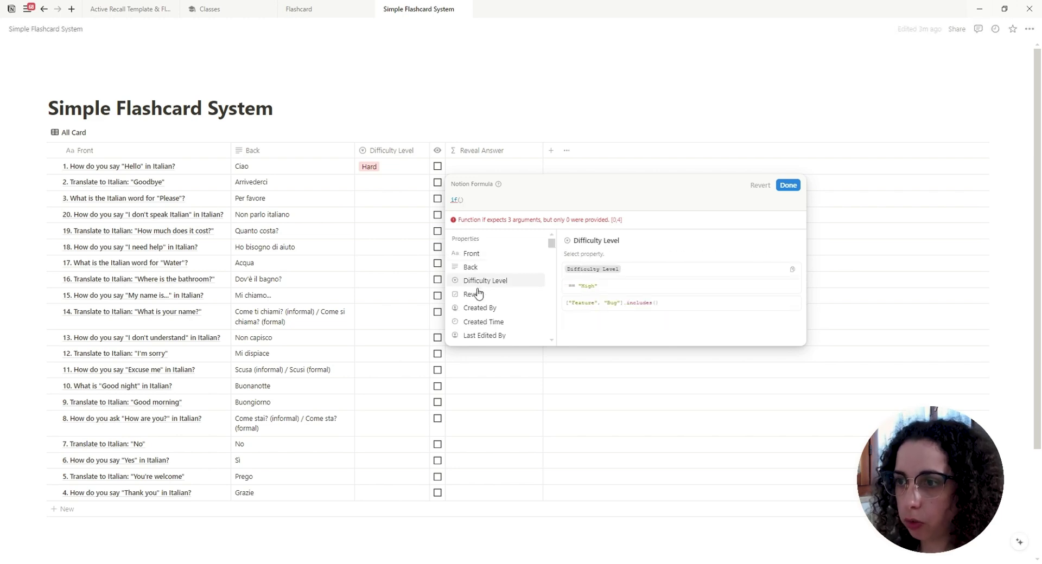
{"action": "left_click", "coordinate": [478, 299]}
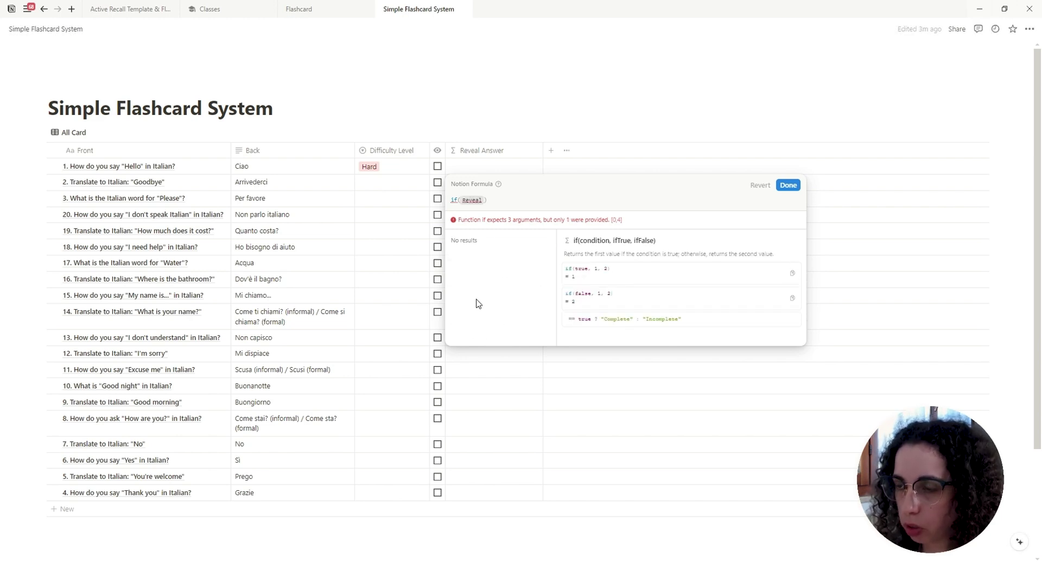
{"action": "type", "text": "==true"}
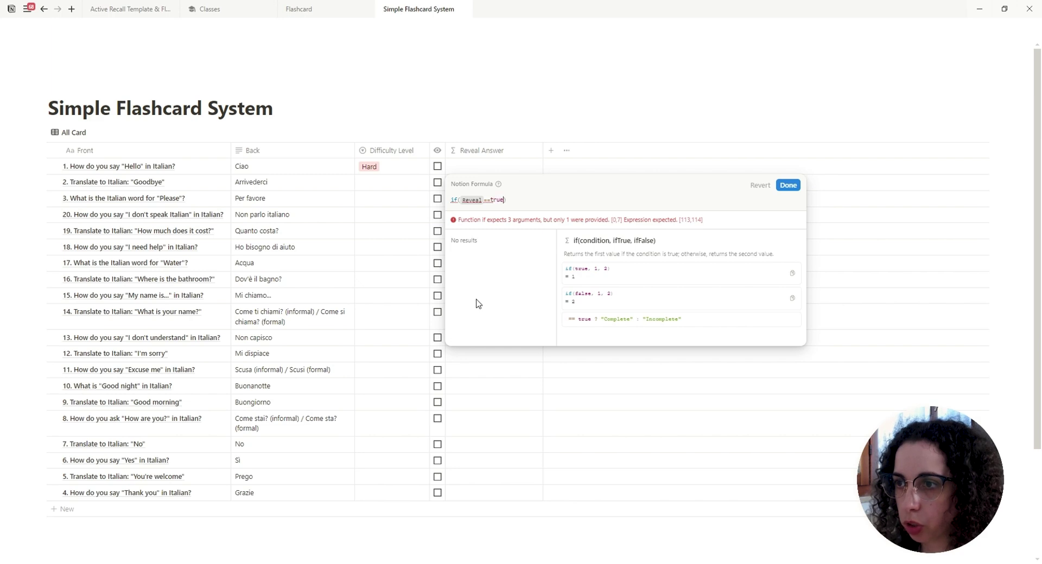
{"action": "type", "text": ";"}
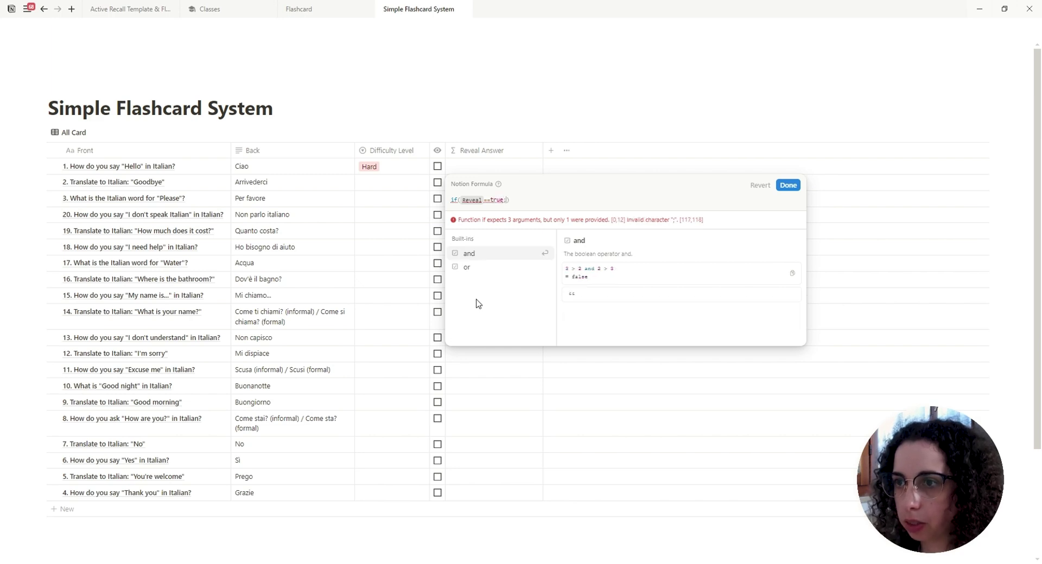
{"action": "key", "text": "BackSpace"}
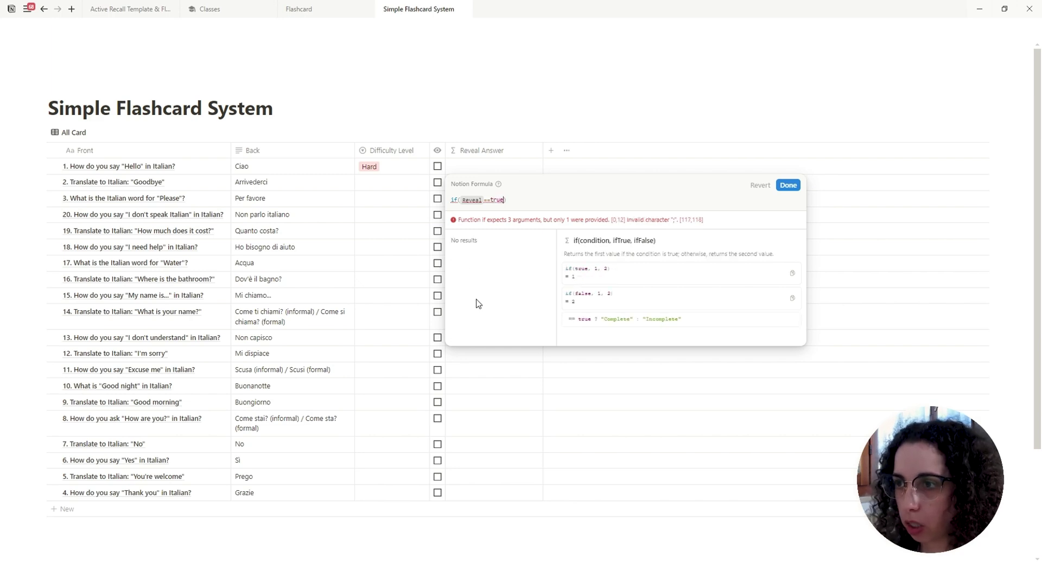
{"action": "type", "text": ","}
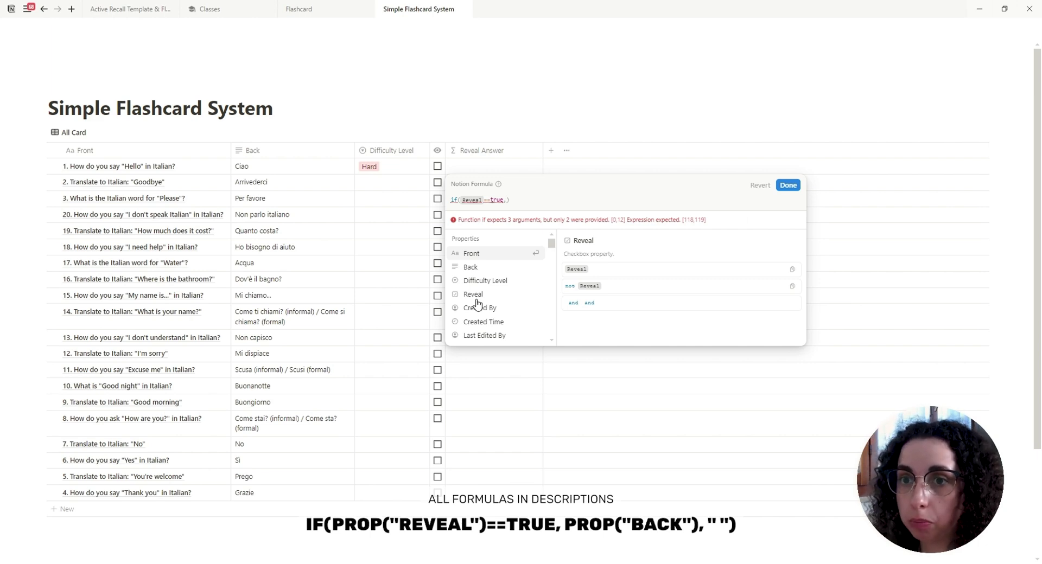
{"action": "type", "text": "Back"}
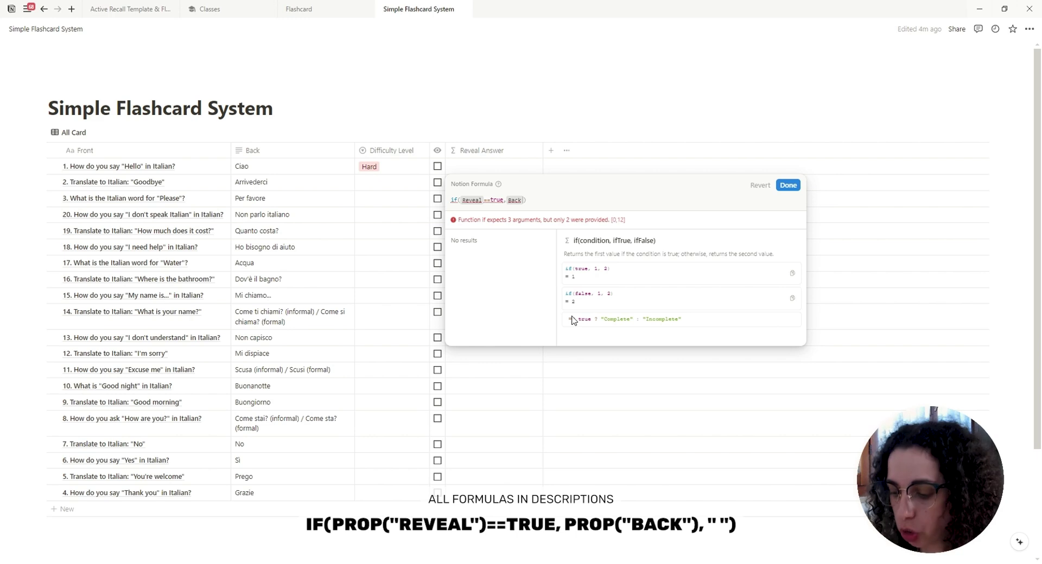
{"action": "type", "text": ","}
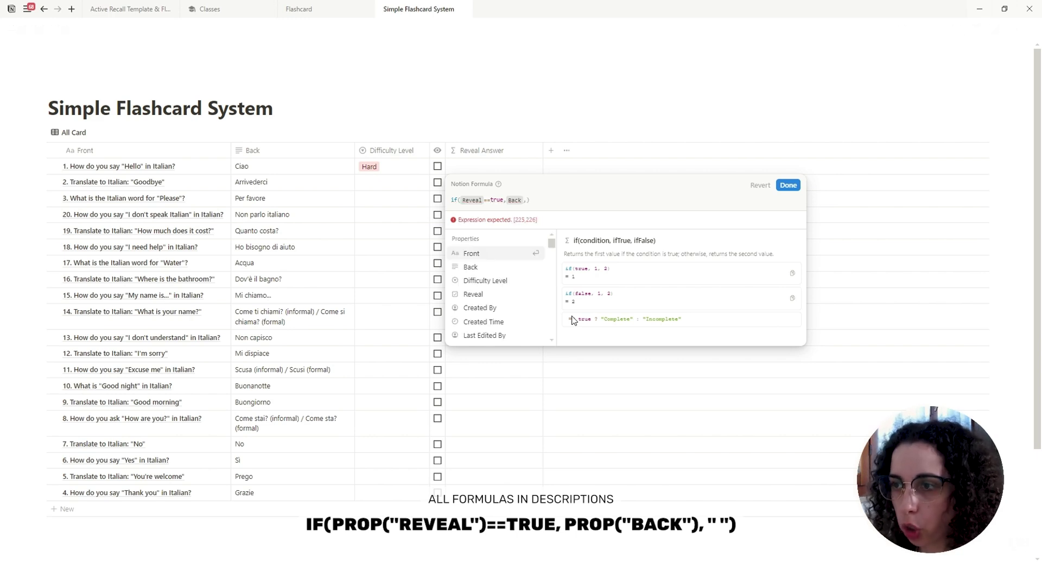
{"action": "type", "text": "\"\""}
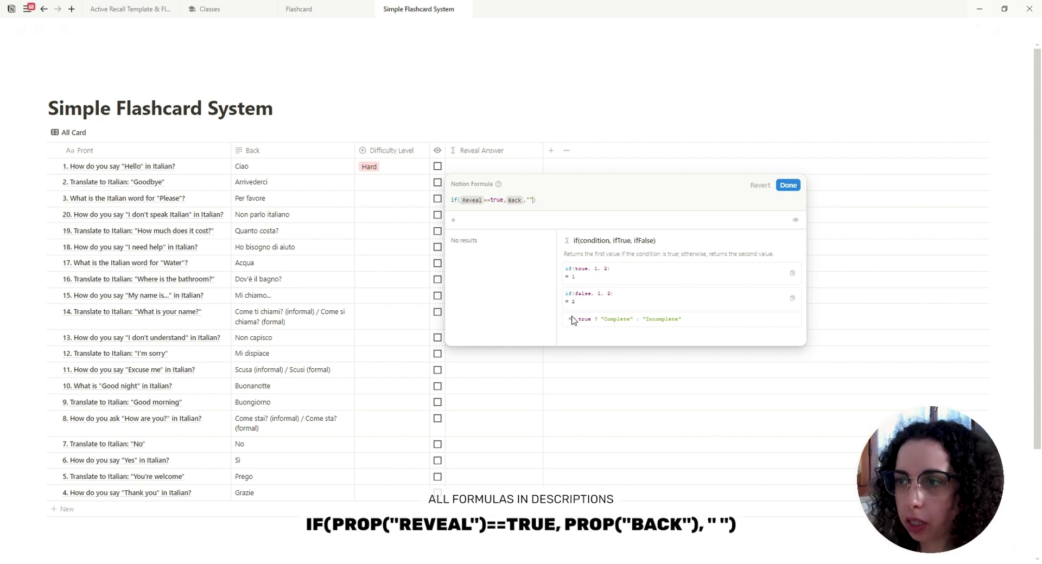
{"action": "left_click", "coordinate": [437, 199]}
Test the formula by ticking and unticking Reveal on rows 3 and 20, then widen Back slightly.
{"action": "left_click", "coordinate": [437, 215]}
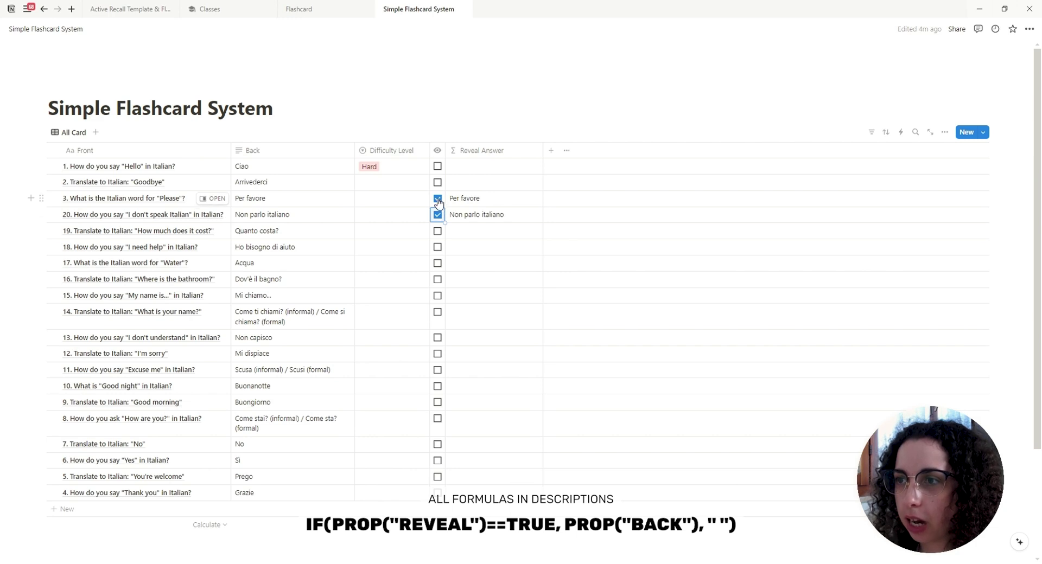
{"action": "left_click", "coordinate": [437, 198]}
{"action": "left_click", "coordinate": [438, 214]}
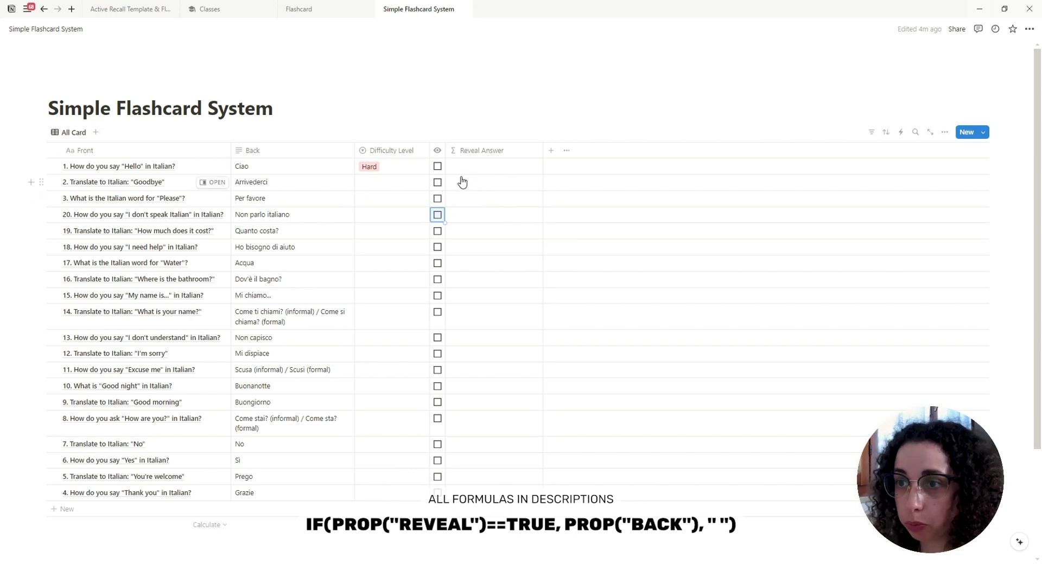
{"action": "left_click_drag", "start_coordinate": [355, 151], "coordinate": [357, 151]}
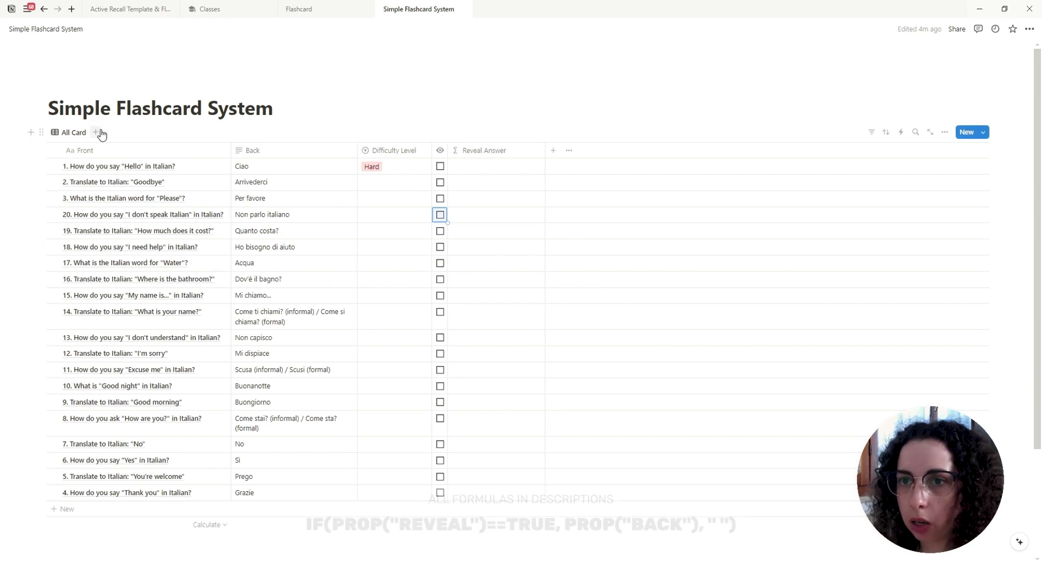
Add a Status property column to the flashcard table.
{"action": "left_click", "coordinate": [553, 151]}
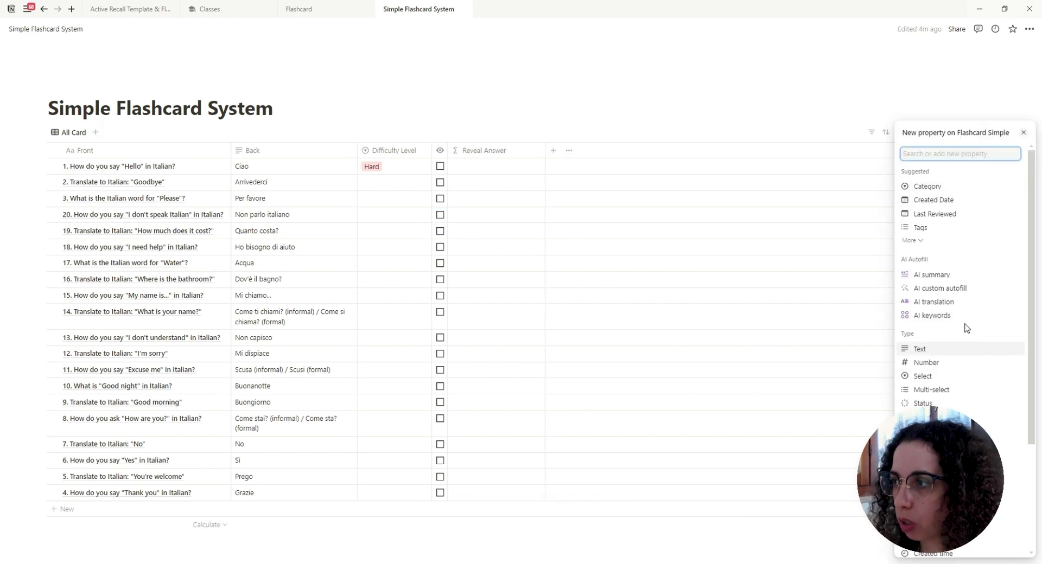
{"action": "scroll", "coordinate": [944, 444], "scroll_direction": "down", "scroll_amount": 1}
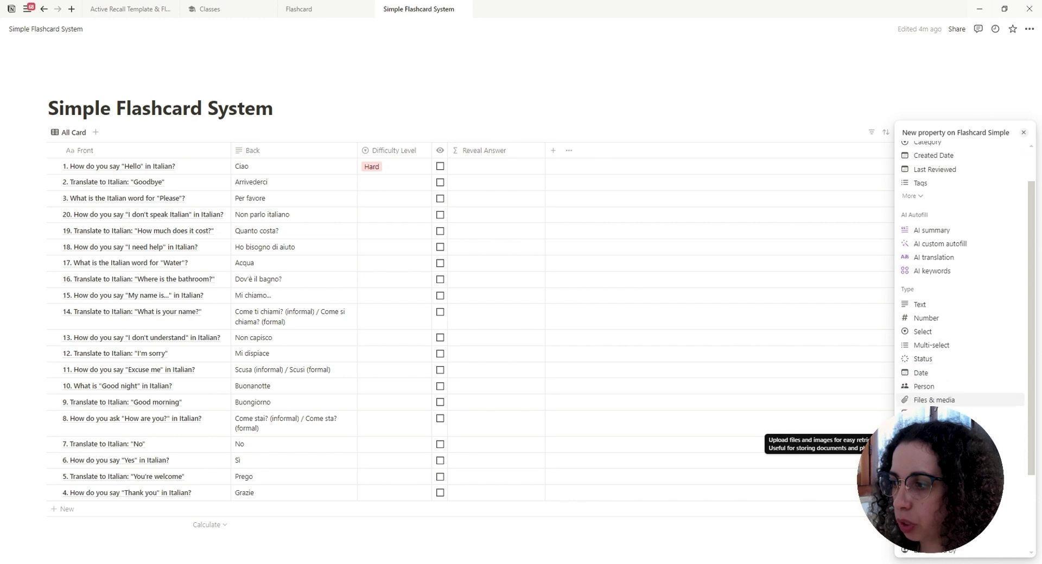
{"action": "scroll", "coordinate": [948, 382], "scroll_direction": "down", "scroll_amount": 1}
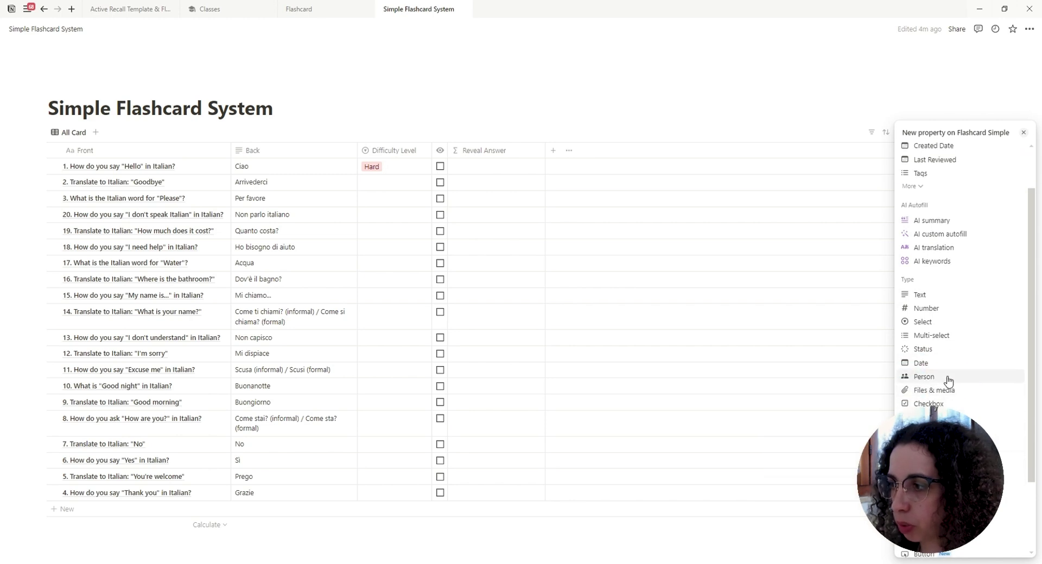
{"action": "left_click", "coordinate": [923, 349]}
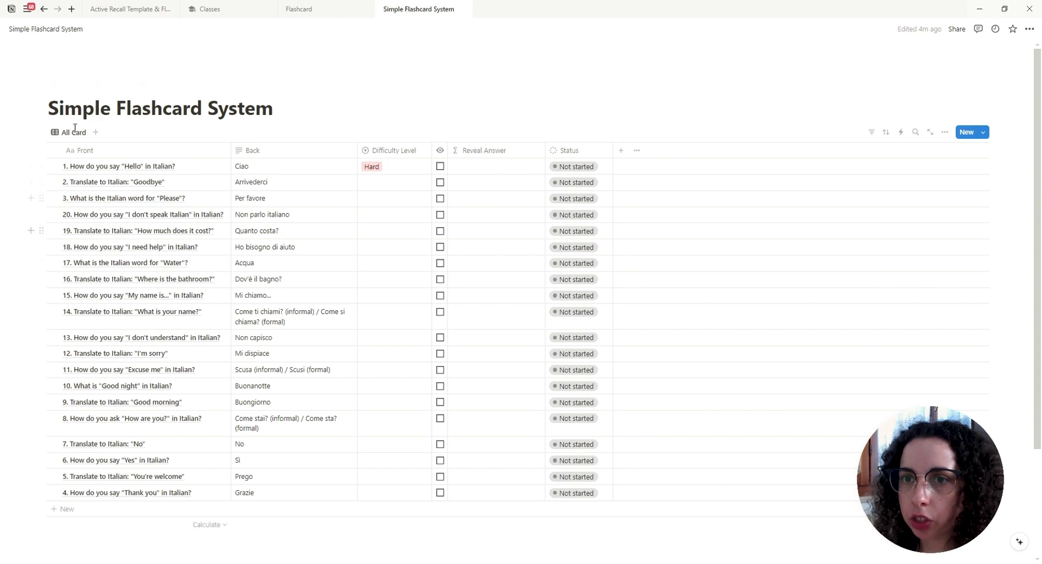
{"action": "left_click", "coordinate": [567, 172]}
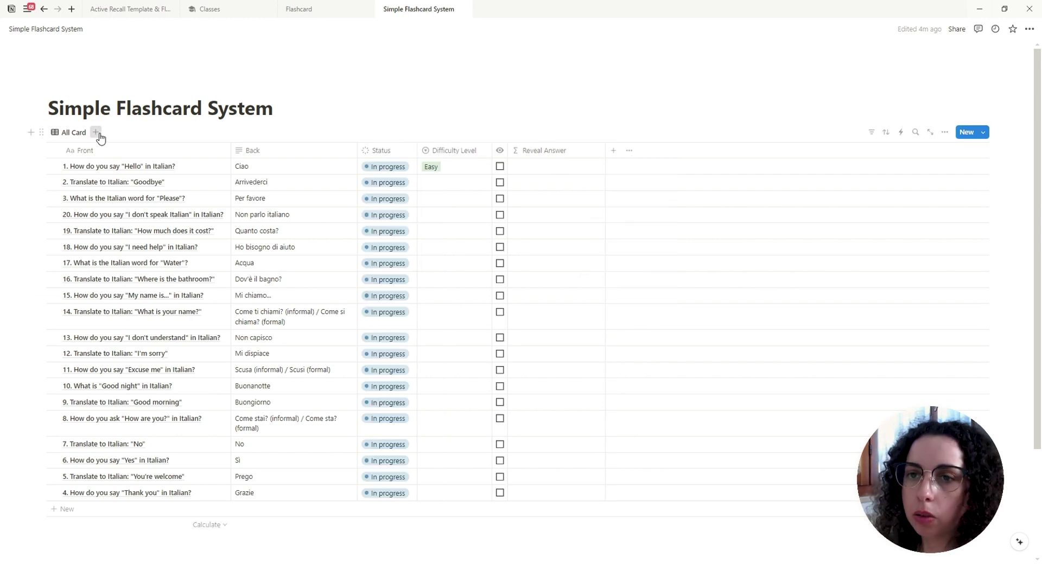
Duplicate the All Card view as a board grouped by Difficulty Level with coloured columns.
{"action": "left_click", "coordinate": [97, 133]}
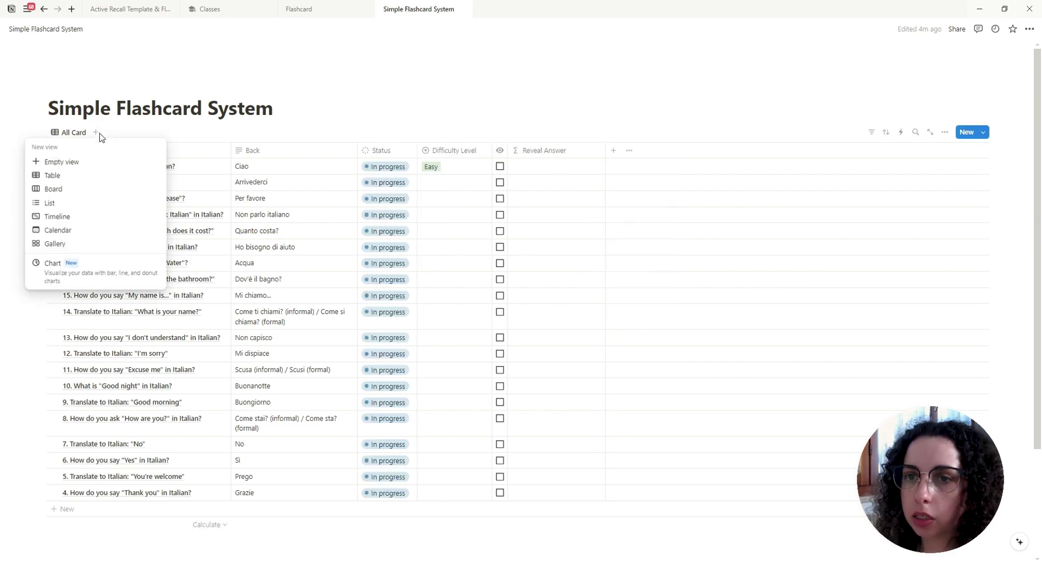
{"action": "left_click", "coordinate": [74, 133]}
{"action": "left_click", "coordinate": [82, 232]}
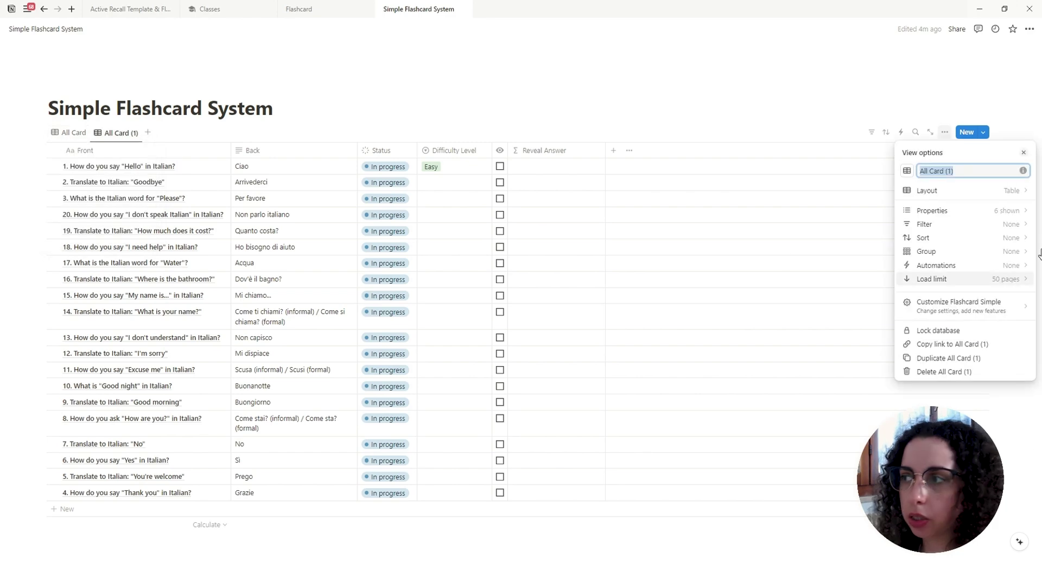
{"action": "left_click", "coordinate": [941, 193]}
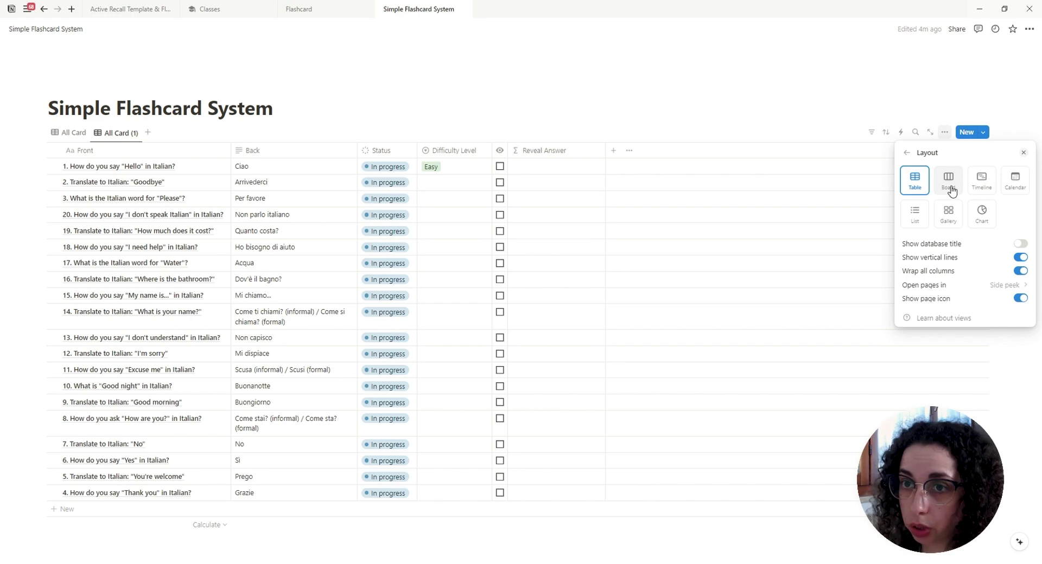
{"action": "left_click", "coordinate": [948, 184]}
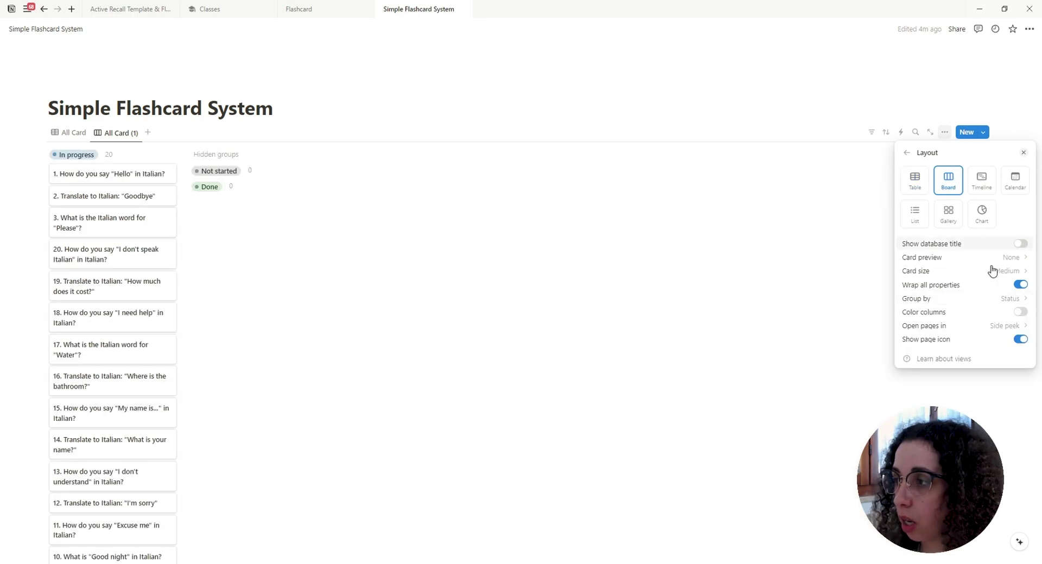
{"action": "left_click", "coordinate": [915, 299]}
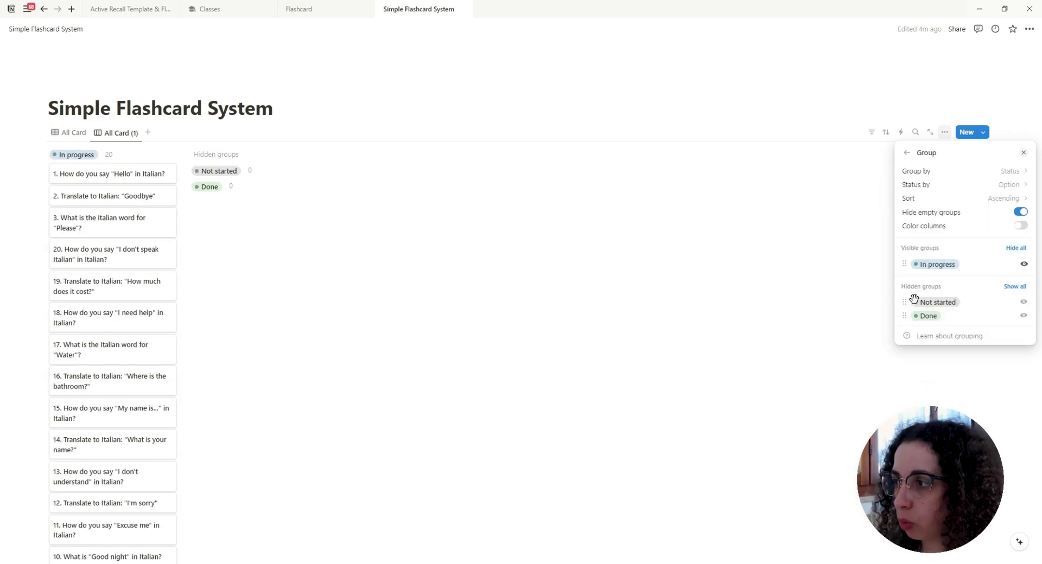
{"action": "left_click", "coordinate": [960, 173]}
{"action": "left_click", "coordinate": [951, 216]}
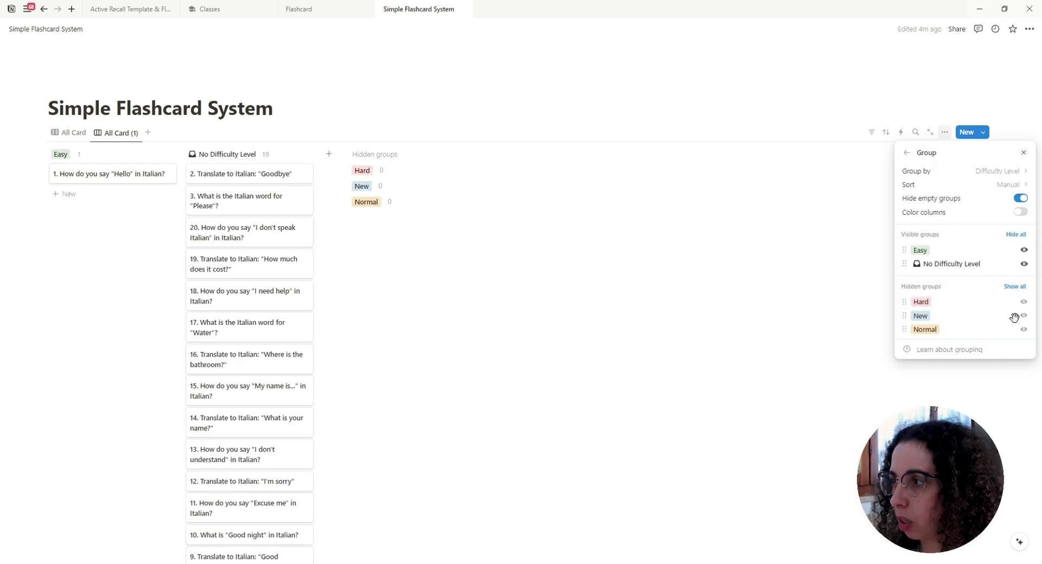
{"action": "left_click", "coordinate": [1020, 212]}
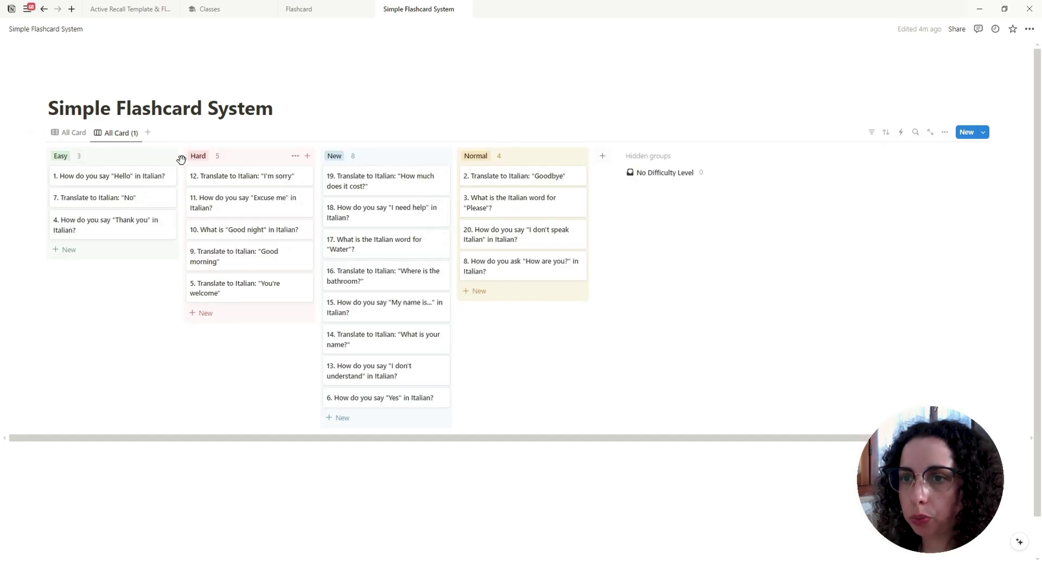
Reorder the board groups to New, Easy, Normal, Hard.
{"action": "left_click", "coordinate": [945, 132]}
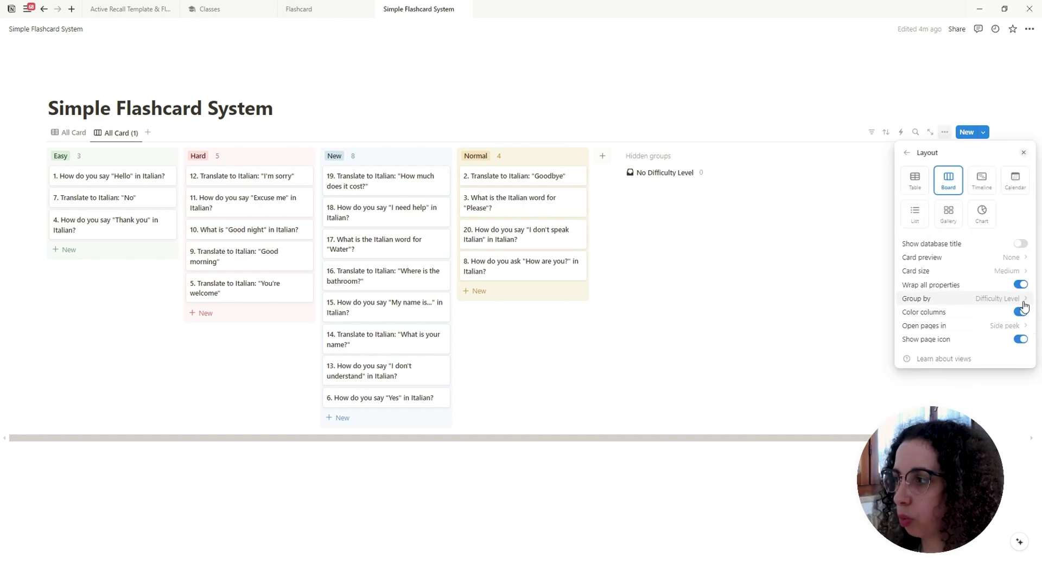
{"action": "left_click", "coordinate": [955, 300]}
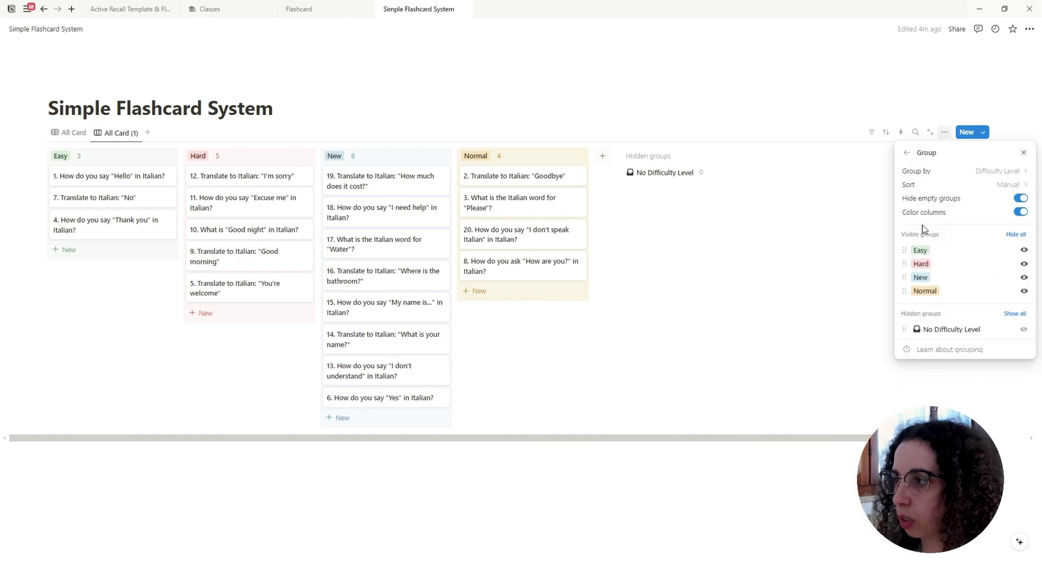
{"action": "left_click_drag", "start_coordinate": [904, 277], "coordinate": [901, 256]}
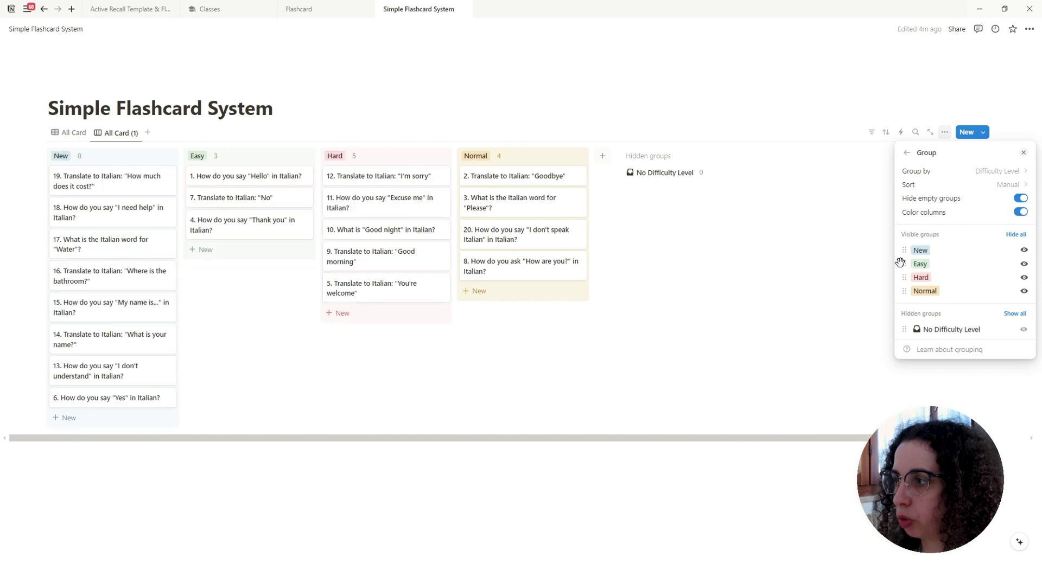
{"action": "left_click_drag", "start_coordinate": [904, 293], "coordinate": [904, 281]}
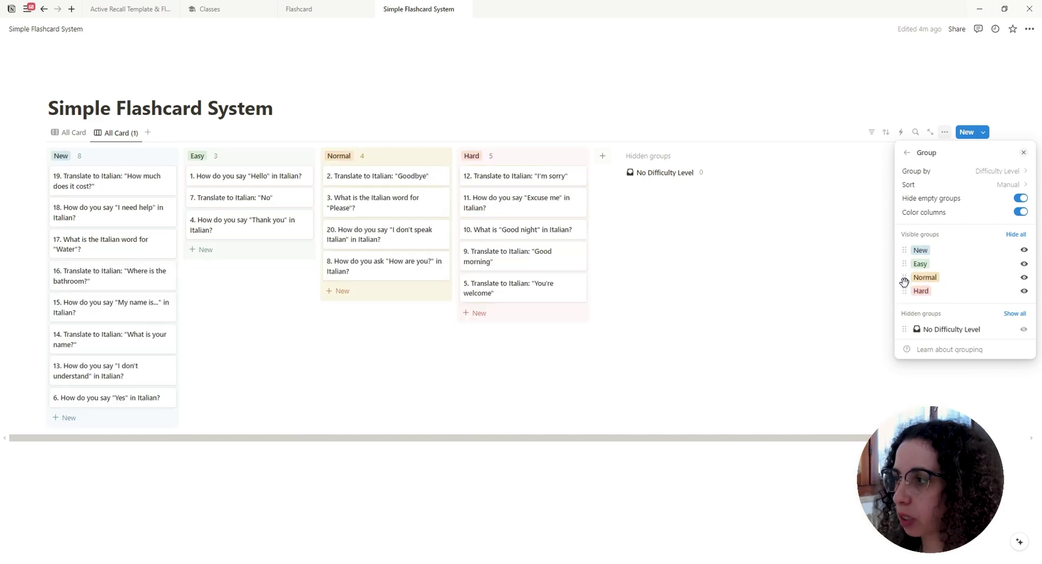
{"action": "left_click", "coordinate": [904, 156]}
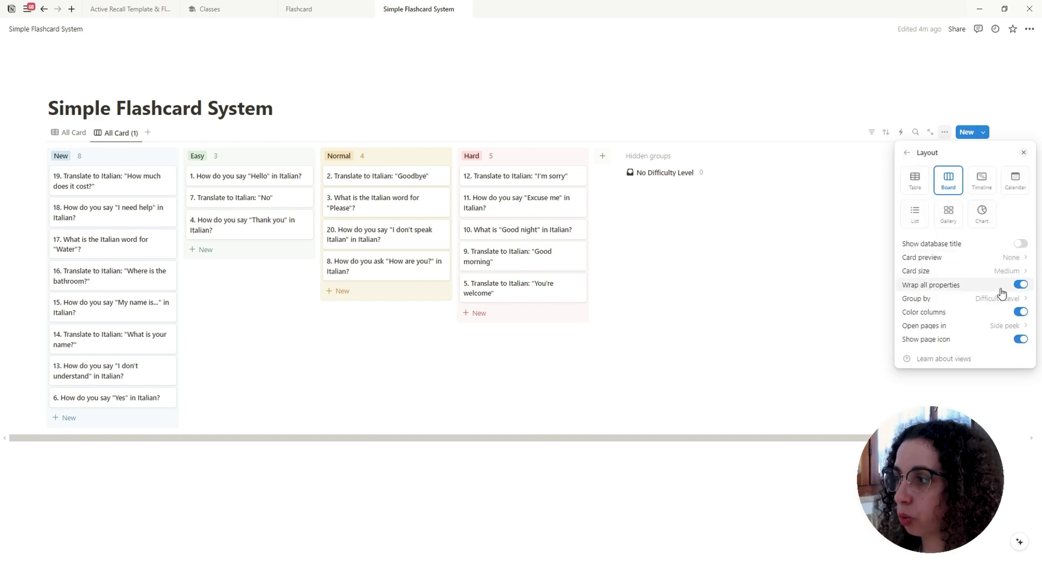
Show Difficulty Level, Reveal, Reveal Answer and Status on the board cards.
{"action": "left_click", "coordinate": [905, 154]}
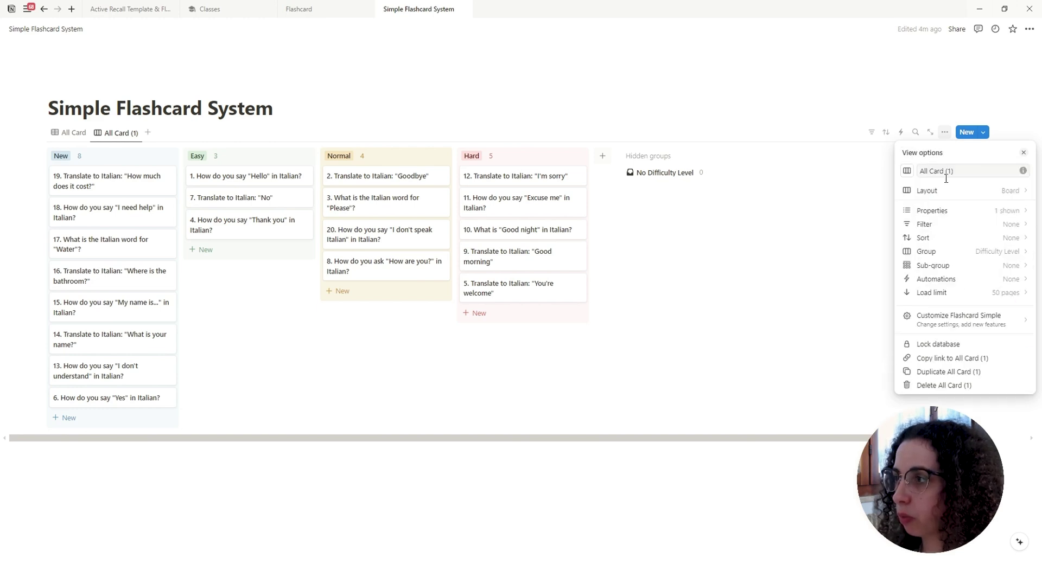
{"action": "left_click", "coordinate": [1015, 215]}
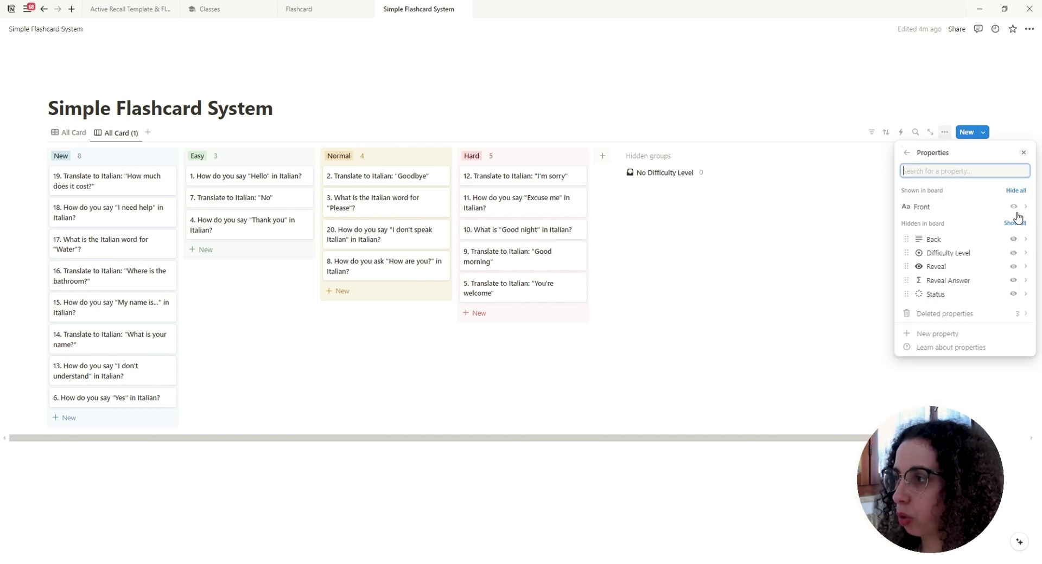
{"action": "left_click", "coordinate": [1013, 253]}
{"action": "left_click", "coordinate": [1013, 267]}
{"action": "left_click", "coordinate": [1013, 280]}
{"action": "left_click", "coordinate": [1013, 294]}
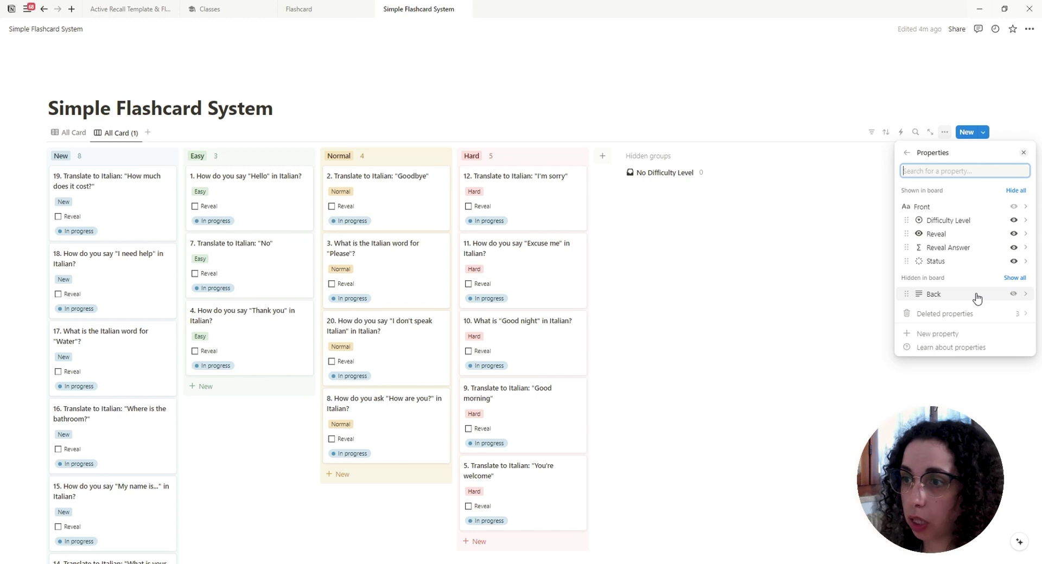
{"action": "key", "text": "Escape"}
Test the Reveal checkboxes on cards 19, 1 and 2 by ticking and unticking them.
{"action": "left_click", "coordinate": [58, 216]}
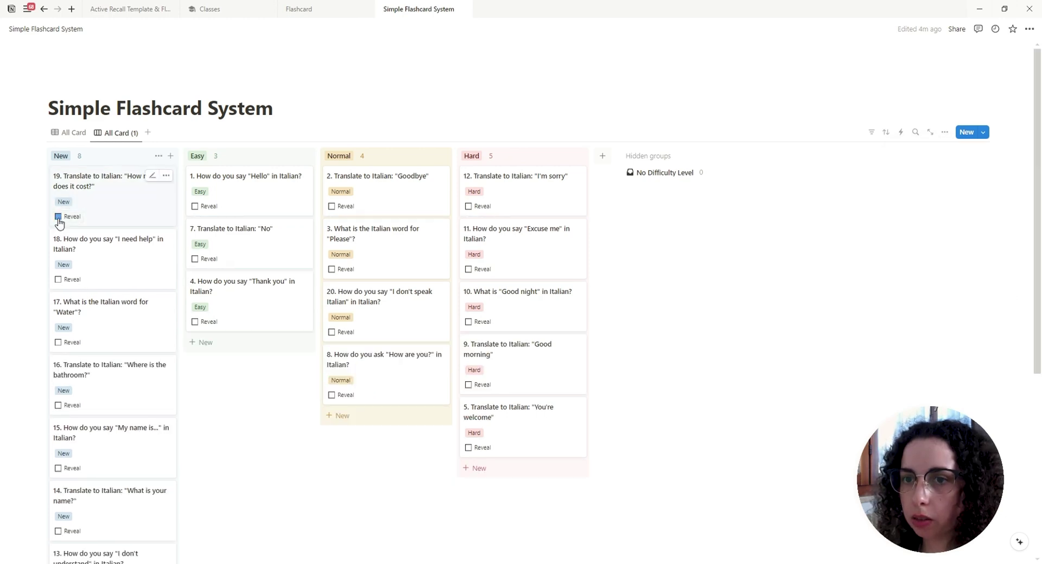
{"action": "left_click", "coordinate": [58, 216]}
{"action": "left_click", "coordinate": [196, 207]}
{"action": "left_click", "coordinate": [197, 208]}
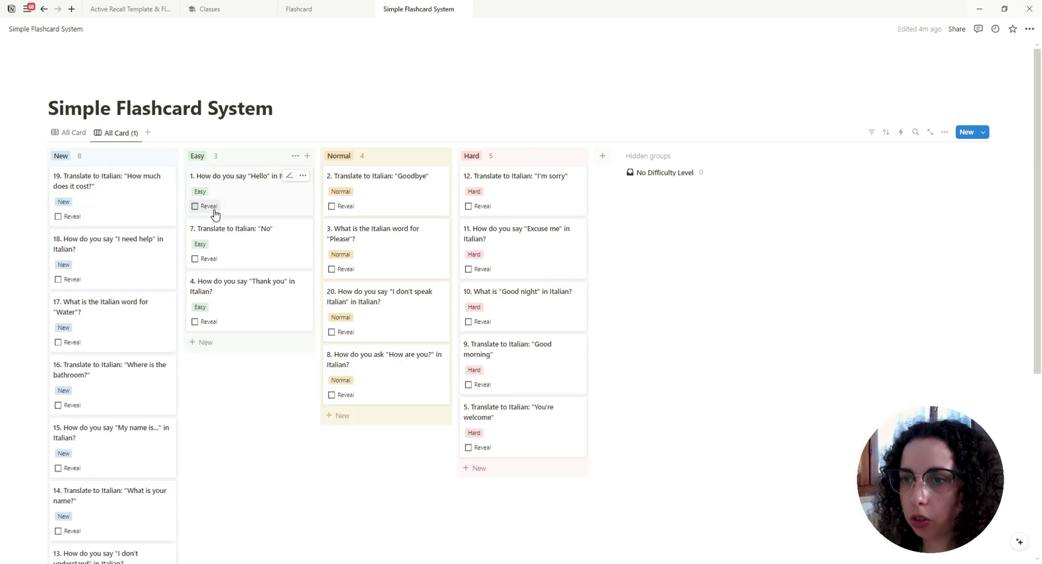
{"action": "left_click", "coordinate": [332, 206]}
{"action": "left_click", "coordinate": [331, 206]}
Filter the board to show only cards with Status In progress.
{"action": "left_click", "coordinate": [116, 133]}
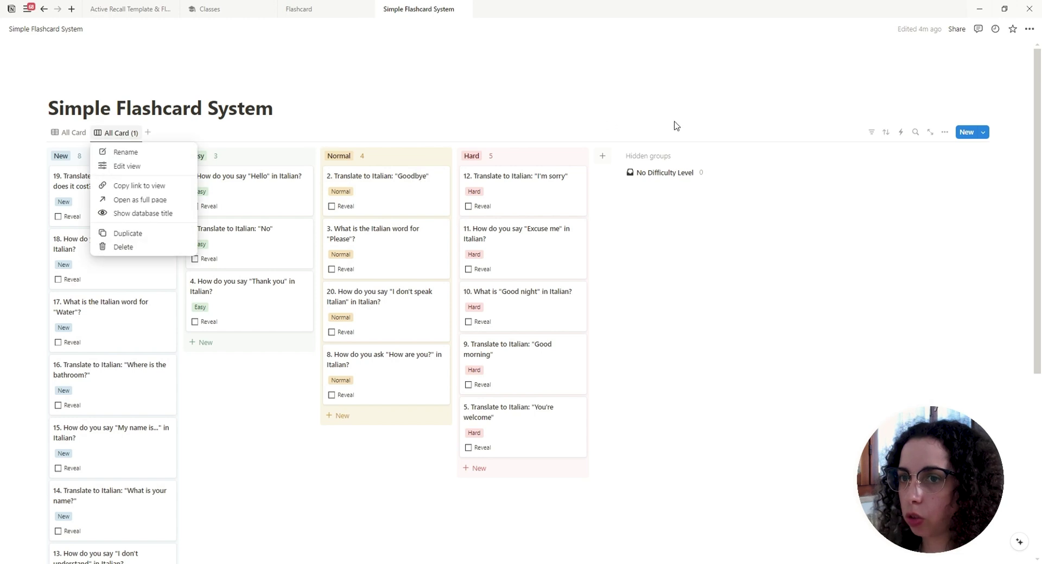
{"action": "left_click", "coordinate": [674, 126]}
{"action": "left_click", "coordinate": [871, 132]}
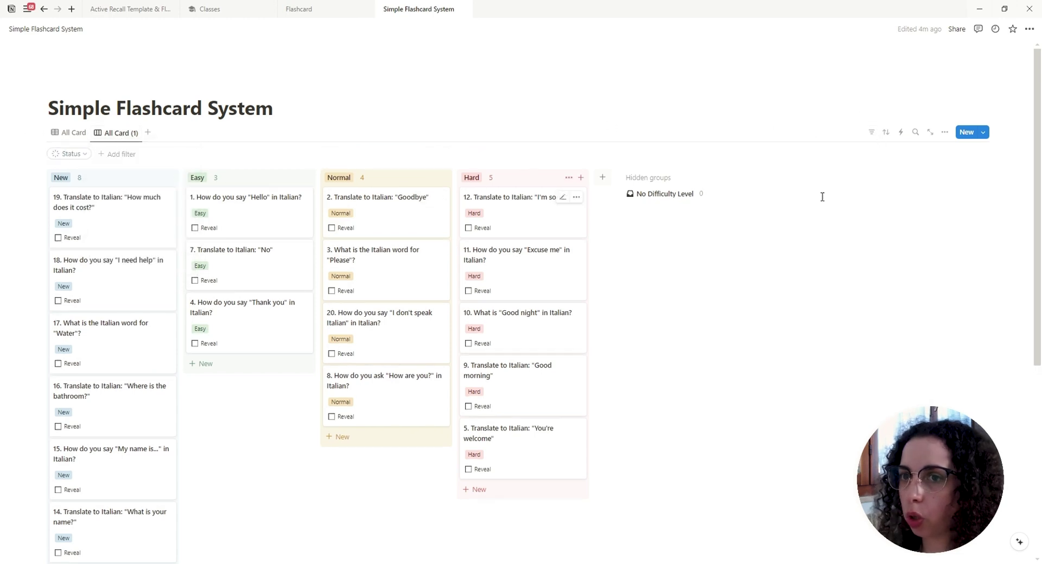
{"action": "left_click", "coordinate": [69, 154]}
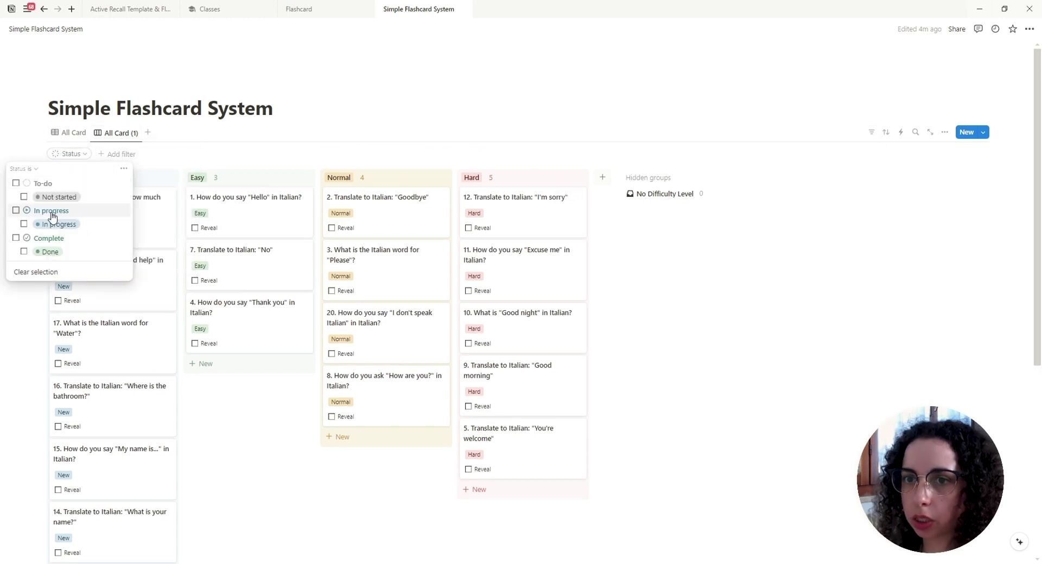
{"action": "left_click", "coordinate": [16, 210]}
{"action": "left_click", "coordinate": [188, 134]}
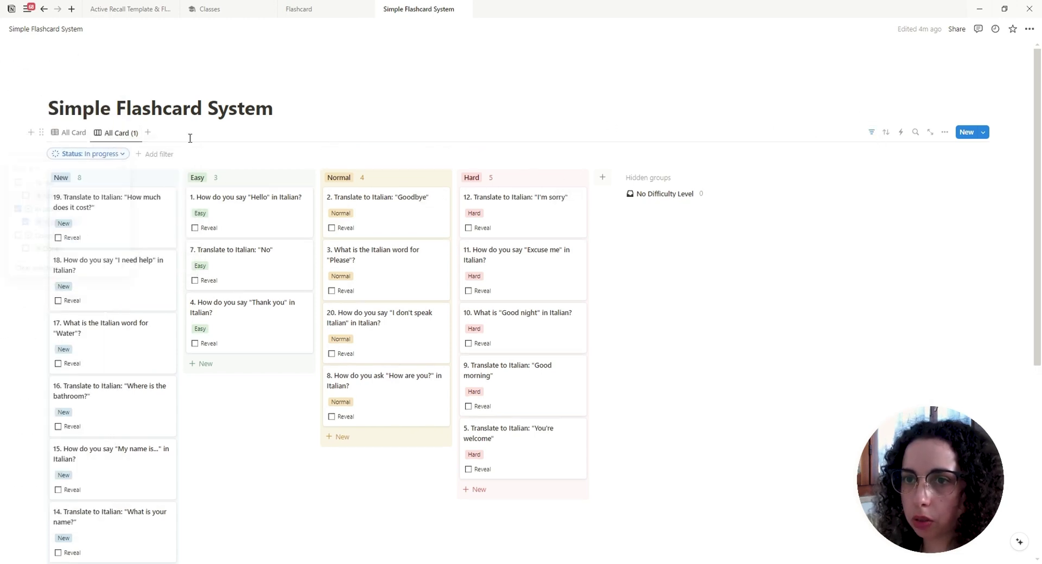
{"action": "left_click", "coordinate": [867, 135]}
Rename the board view to Active and move it to the first position.
{"action": "left_click", "coordinate": [120, 132]}
{"action": "left_click", "coordinate": [143, 164]}
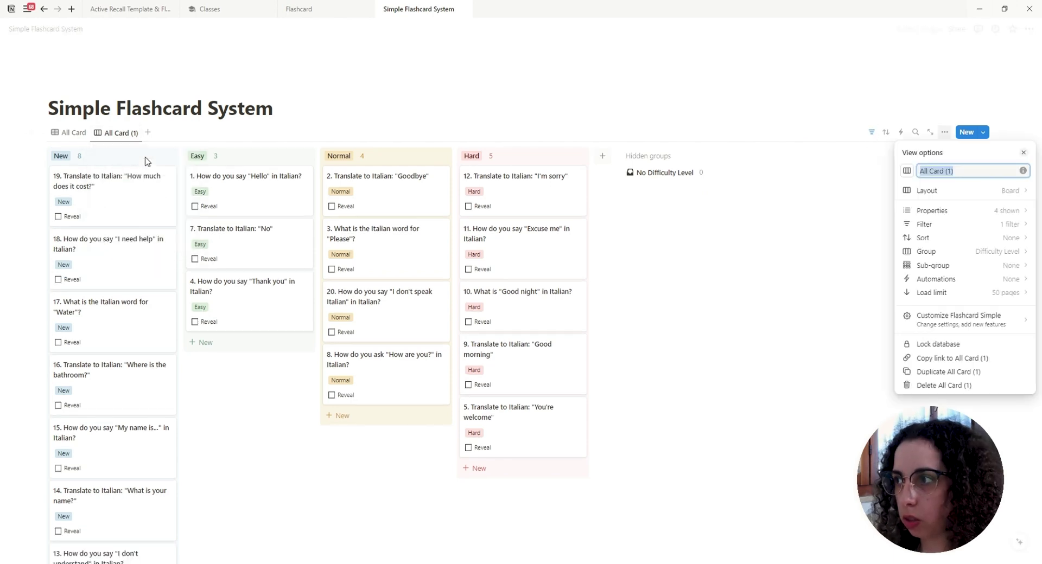
{"action": "type", "text": "Active"}
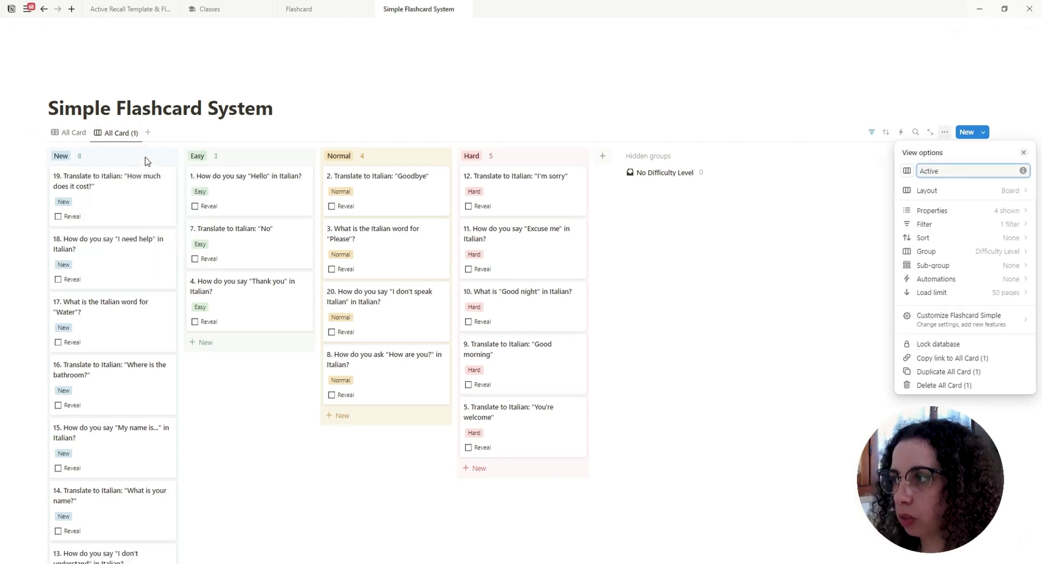
{"action": "left_click_drag", "start_coordinate": [117, 133], "coordinate": [52, 141]}
Duplicate the Active view as Archived and change its Status filter from In progress to Complete.
{"action": "left_click", "coordinate": [65, 133]}
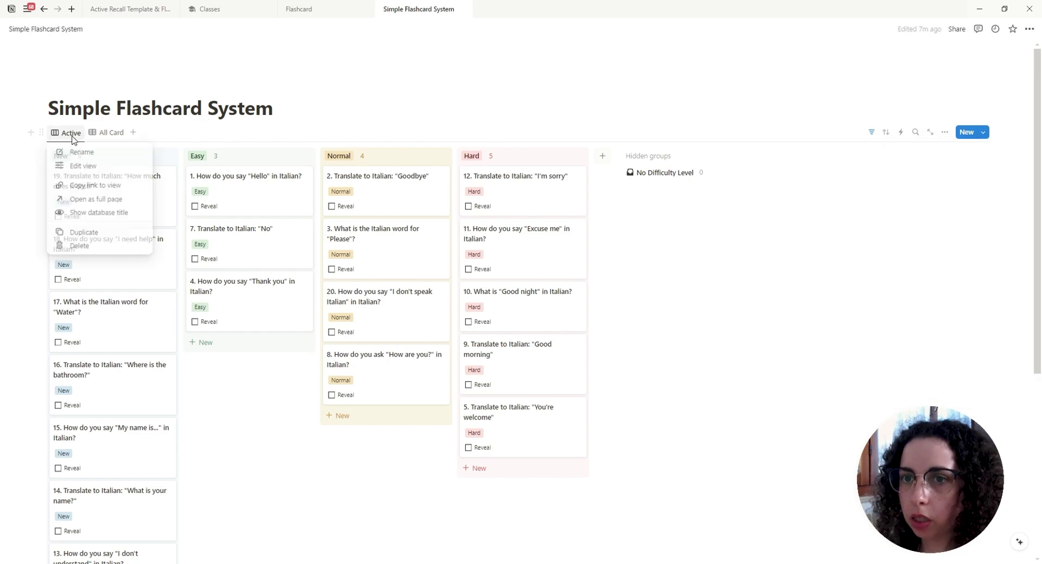
{"action": "left_click", "coordinate": [89, 237]}
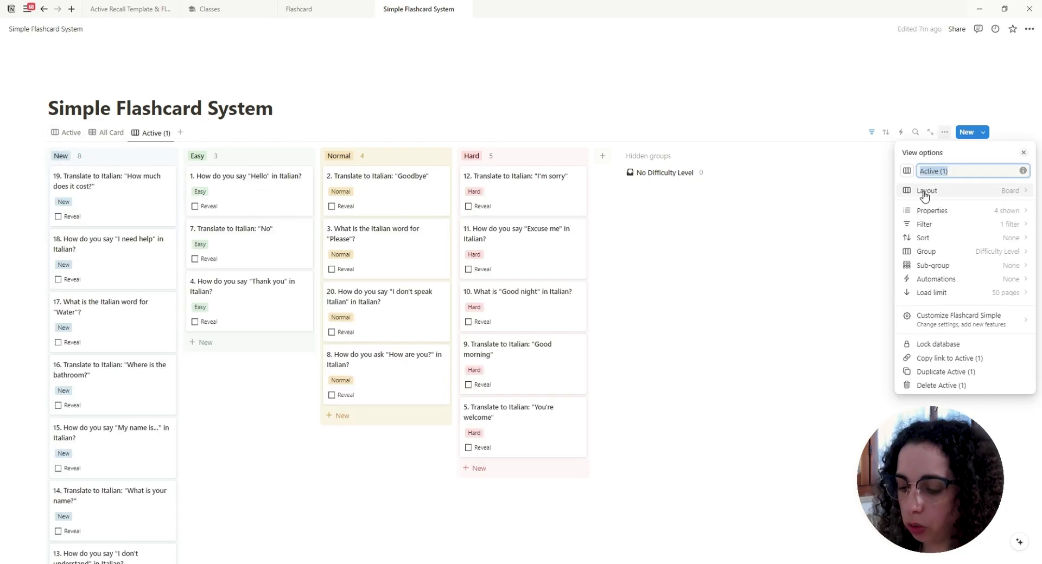
{"action": "type", "text": "Ac"}
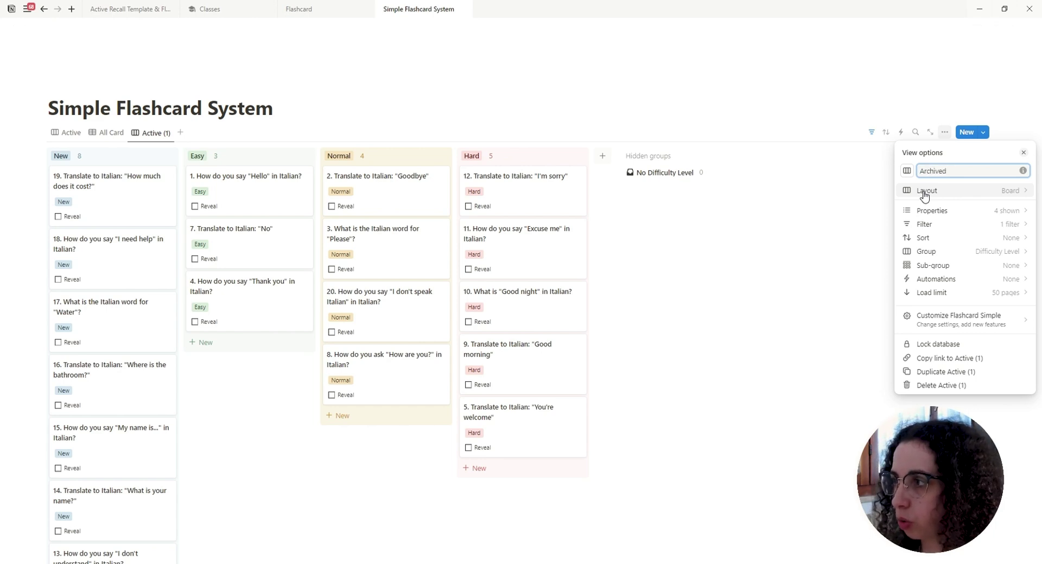
{"action": "left_click", "coordinate": [1002, 225]}
{"action": "left_click", "coordinate": [955, 172]}
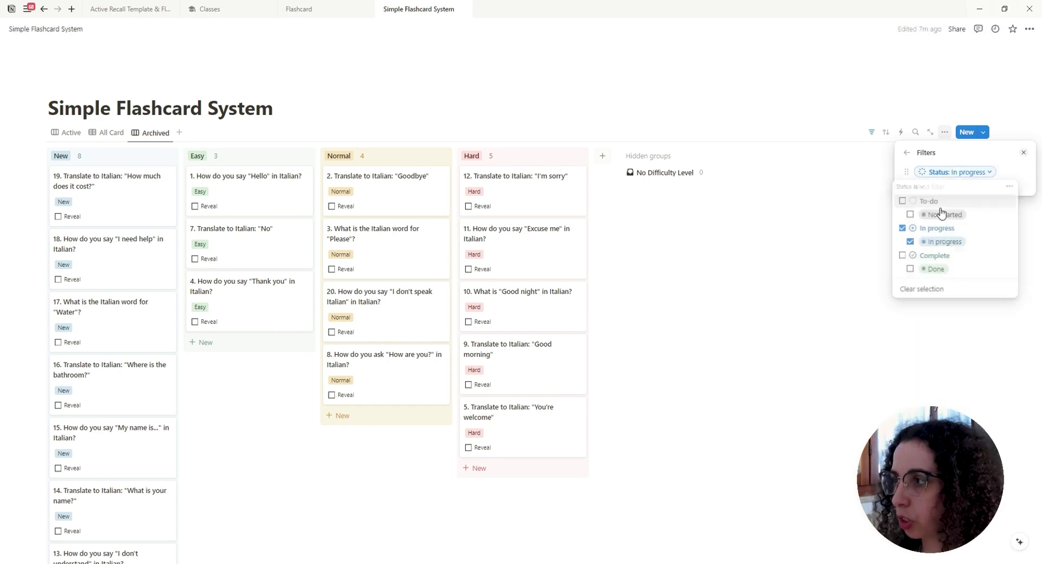
{"action": "left_click", "coordinate": [901, 228]}
{"action": "left_click", "coordinate": [902, 256]}
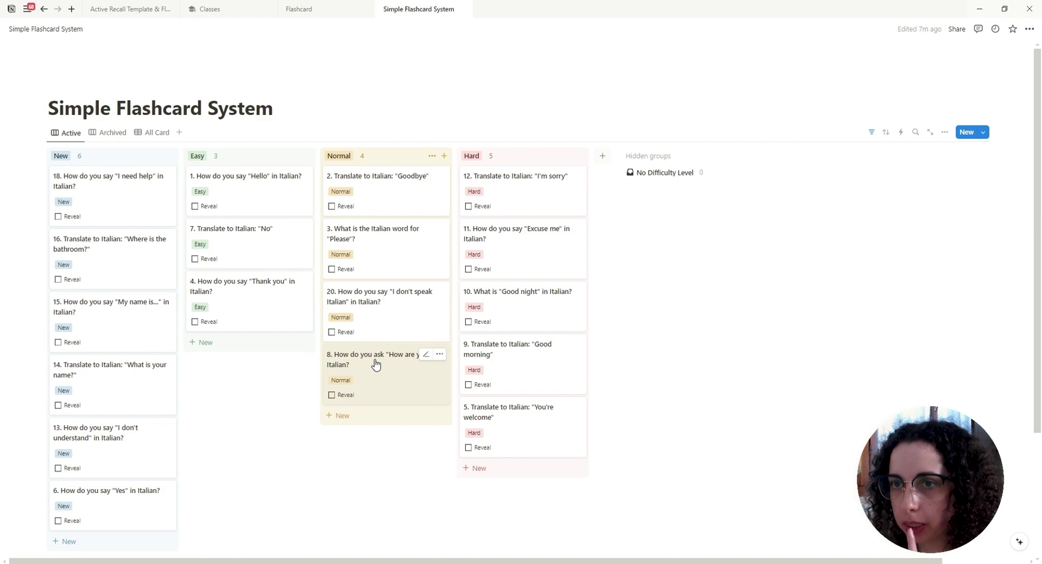
Add a Date property named Last Review to the All Card table.
{"action": "left_click", "coordinate": [152, 136]}
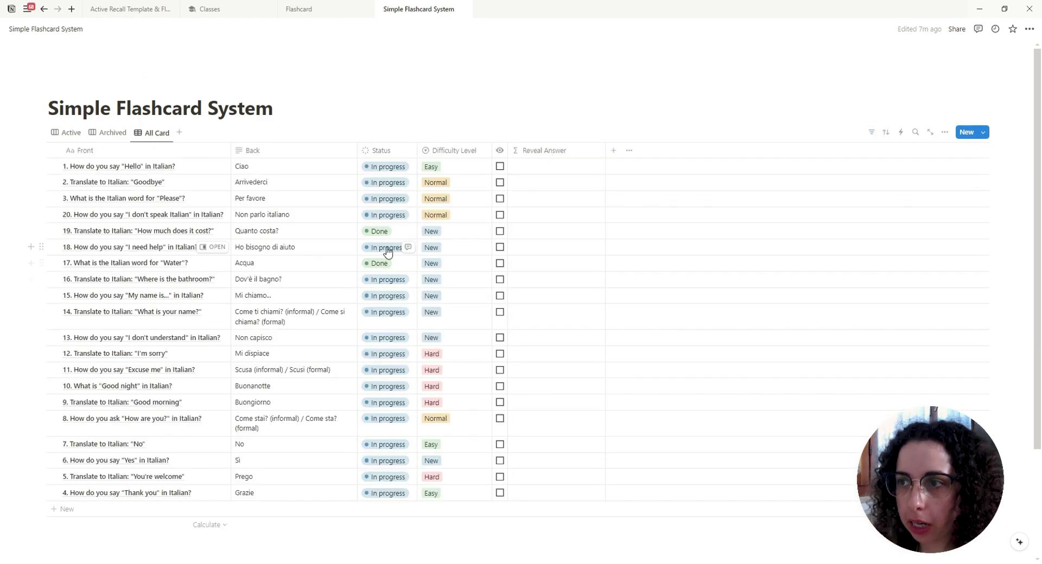
{"action": "left_click", "coordinate": [614, 153]}
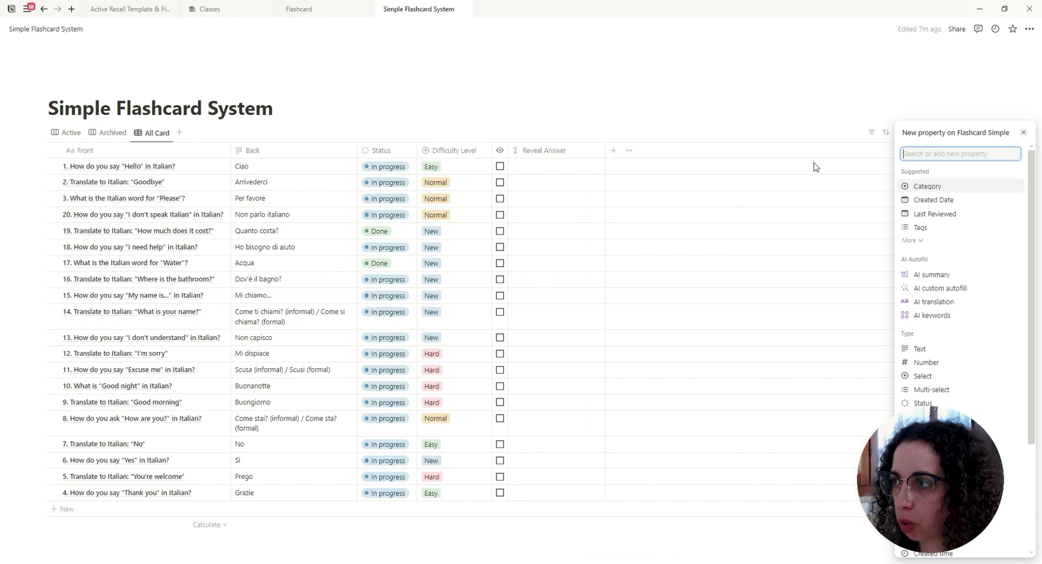
{"action": "type", "text": "DAT"}
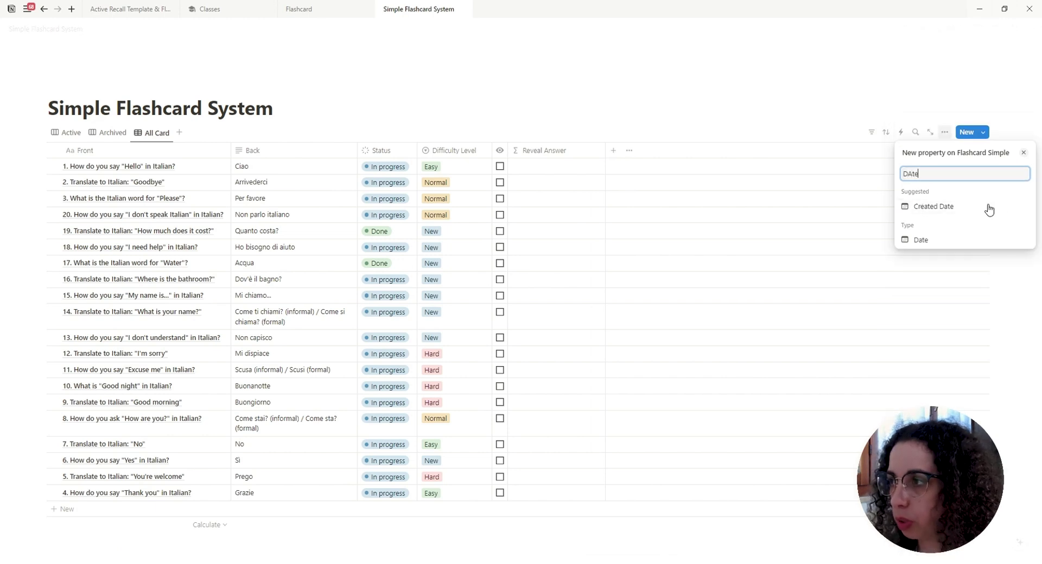
{"action": "left_click", "coordinate": [934, 240]}
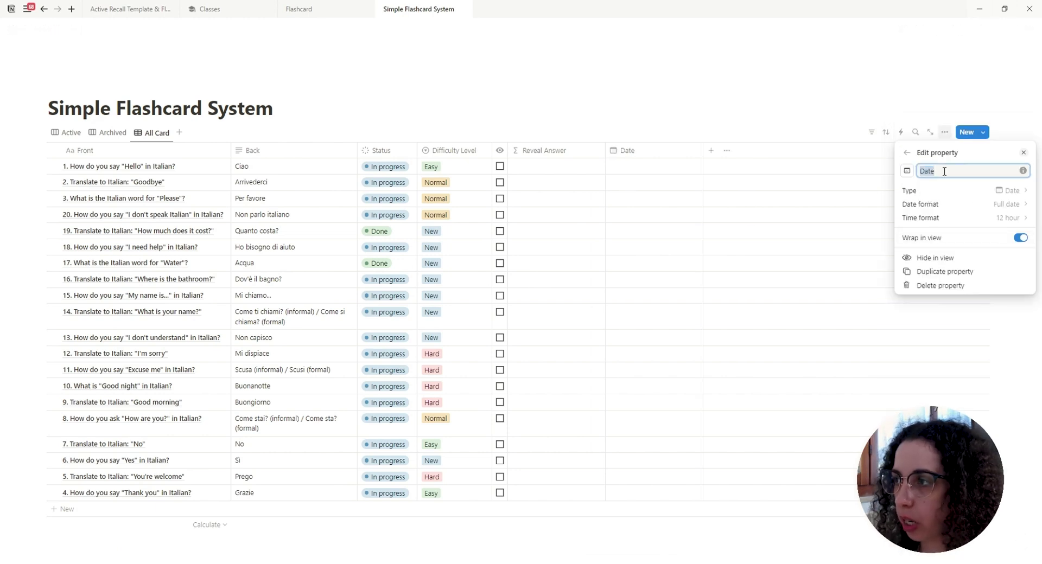
{"action": "key", "text": "BackSpace"}
{"action": "type", "text": "La"}
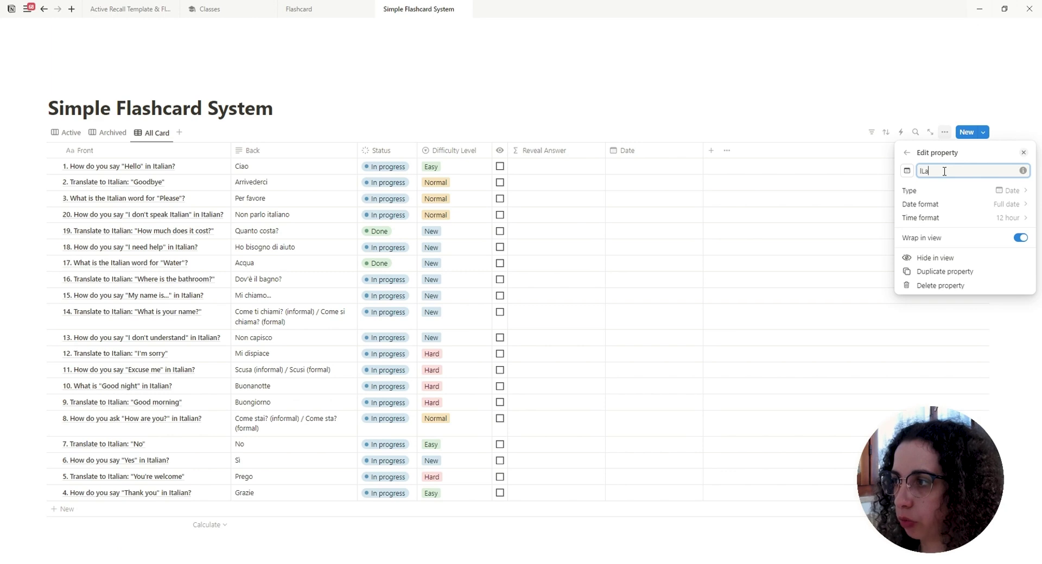
{"action": "type", "text": "st Review"}
{"action": "key", "text": "Return"}
Add a Select property named Comprehension and start filling in its ratings.
{"action": "left_click", "coordinate": [682, 156]}
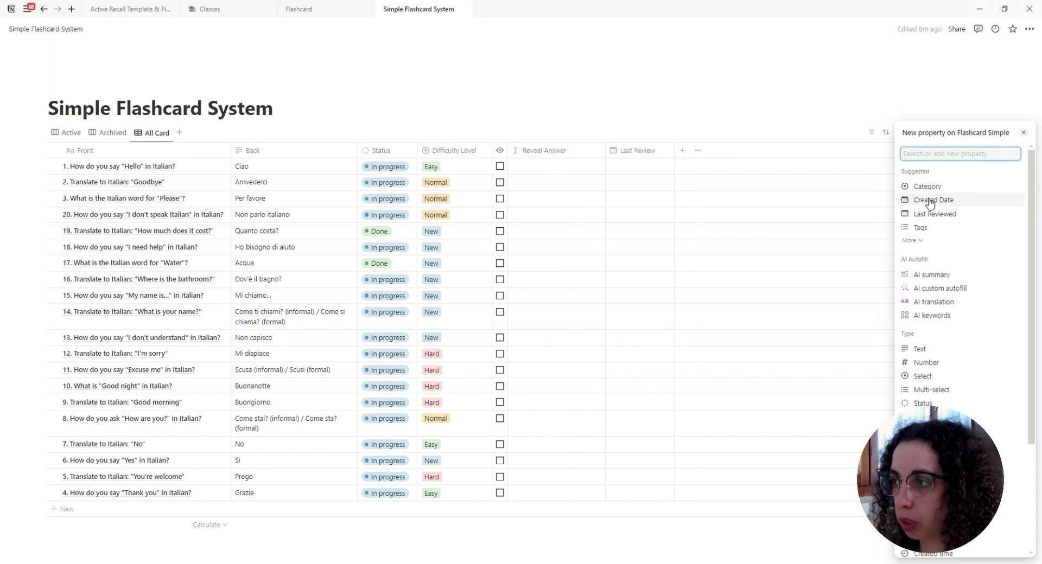
{"action": "left_click", "coordinate": [924, 378]}
{"action": "type", "text": "Compr"}
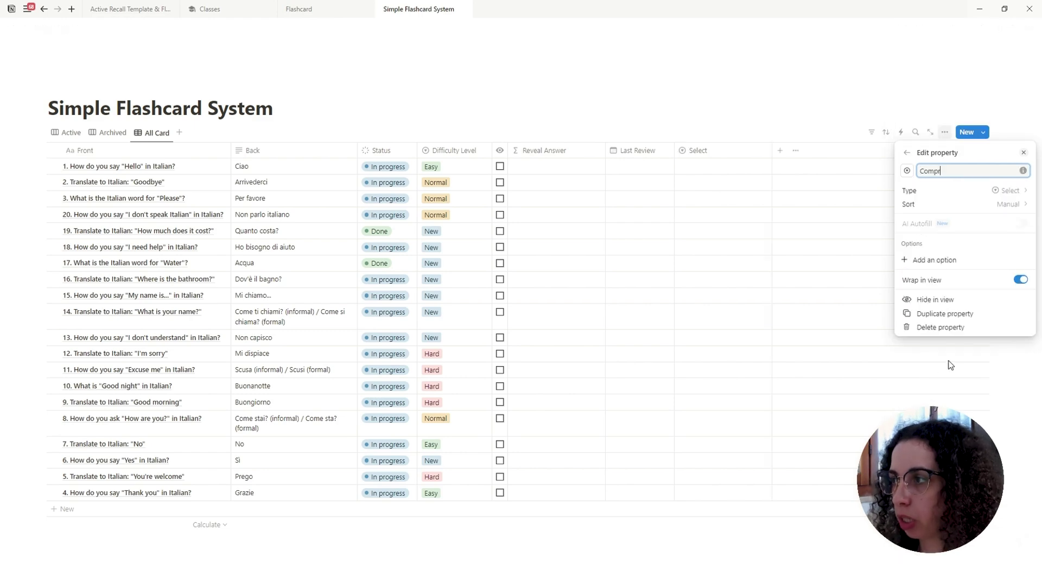
{"action": "type", "text": "ehension"}
{"action": "left_click", "coordinate": [716, 172]}
{"action": "left_click", "coordinate": [716, 172]}
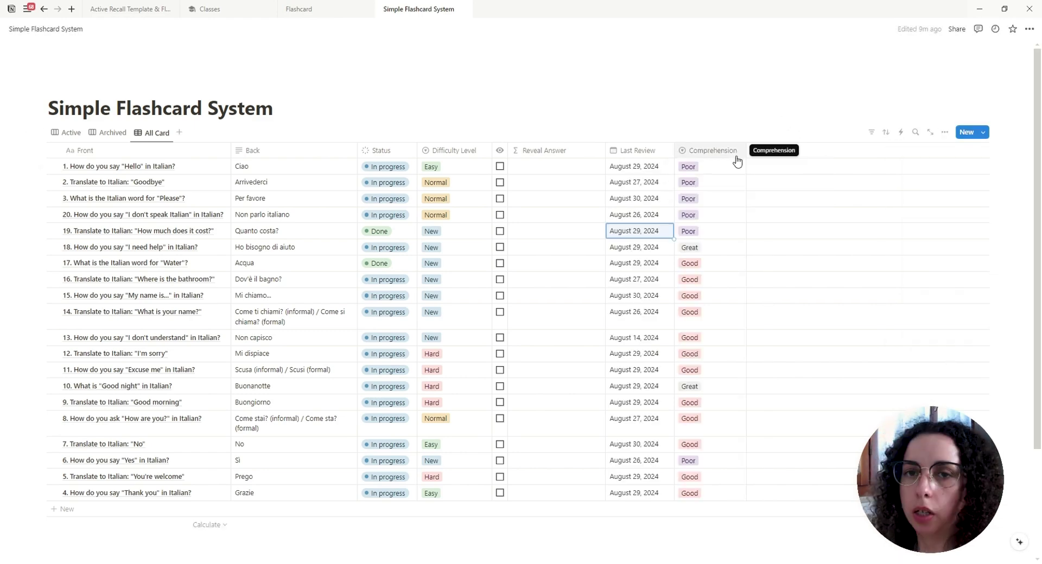
Add a Next Review formula adding 1, 2 or 3 days to Last Review, placed before Comprehension.
{"action": "left_click", "coordinate": [755, 151]}
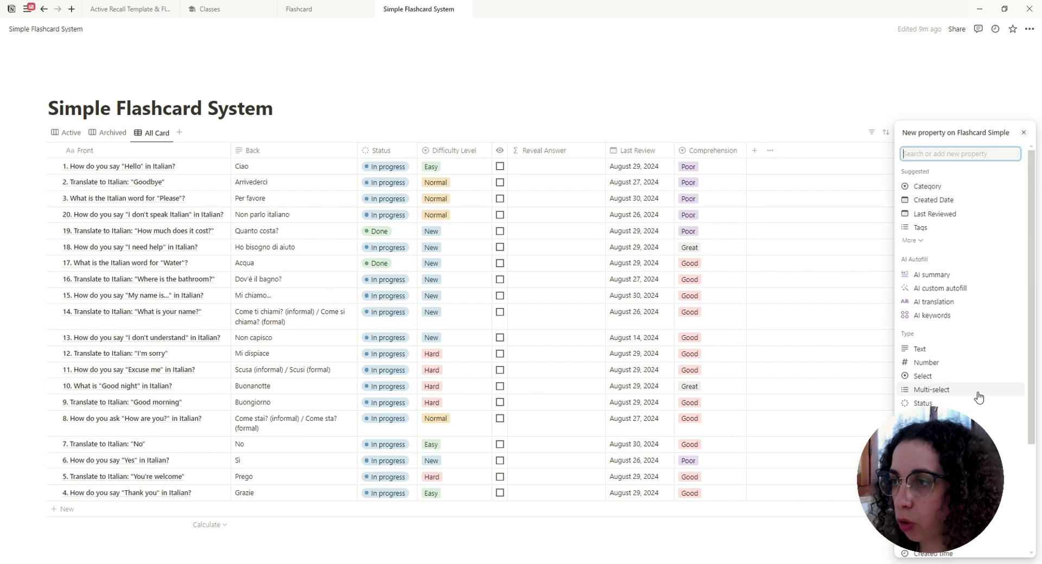
{"action": "type", "text": "formila"}
{"action": "key", "text": "BackSpace"}
{"action": "key", "text": "BackSpace"}
{"action": "key", "text": "BackSpace"}
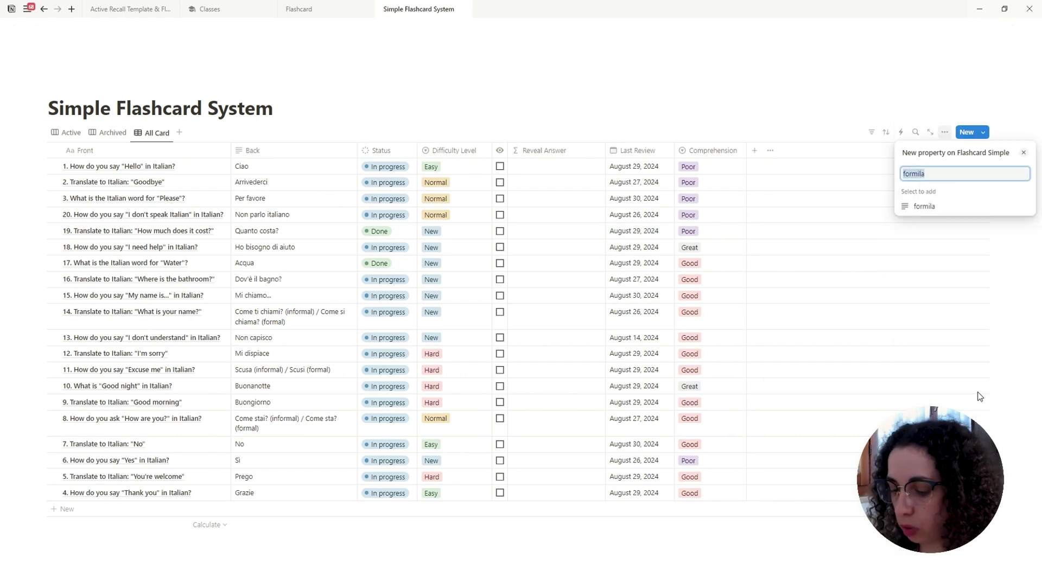
{"action": "type", "text": "ula"}
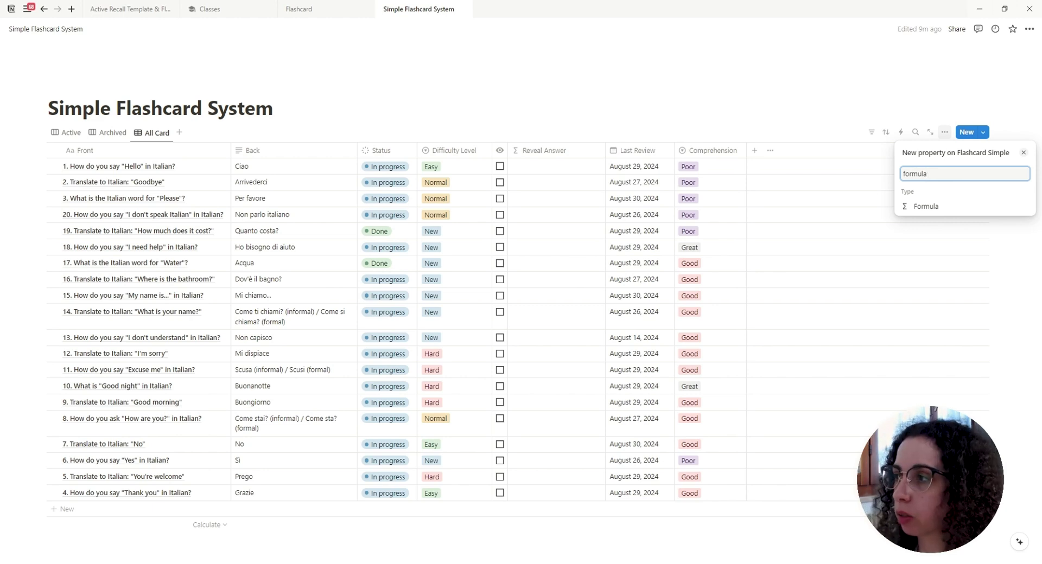
{"action": "left_click", "coordinate": [928, 206]}
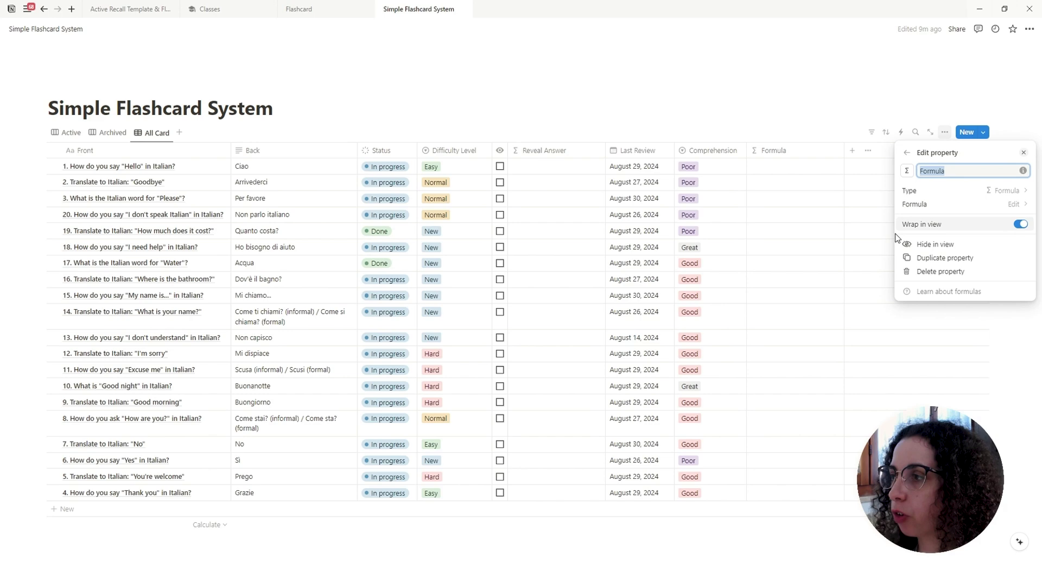
{"action": "type", "text": "Next Review"}
{"action": "left_click", "coordinate": [961, 204]}
{"action": "type", "text": "if(Comprehension==\"Poor\", dateAdd(Last Review, 1, \"days\"), if(Comprehension==\"Good\", dateAdd(Last Review, 2, \"days\"), if(Comprehension==\"Great\", dateAdd(Last Review, 3, \"days\"), Last Review)))"}
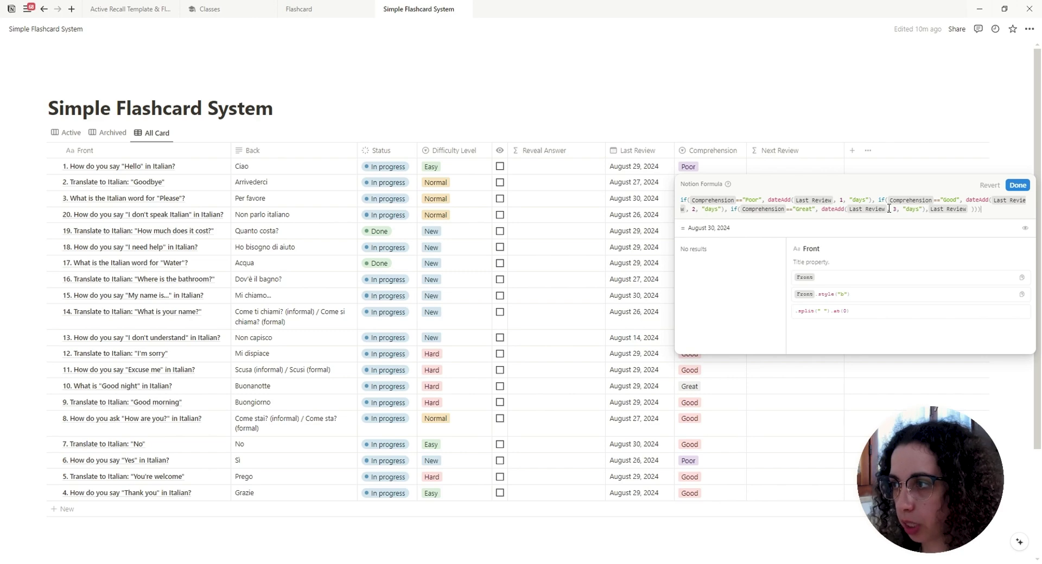
{"action": "left_click_drag", "start_coordinate": [779, 150], "coordinate": [744, 149]}
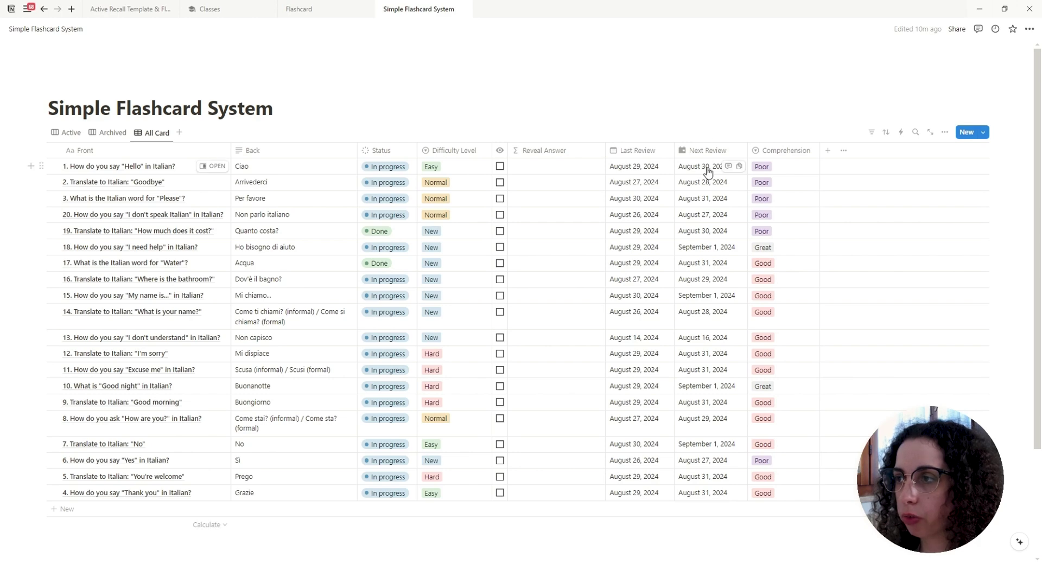
Add a calendar view filtered to In progress cards, showing reveal, comprehension and difficulty properties.
{"action": "left_click", "coordinate": [179, 132]}
{"action": "left_click", "coordinate": [156, 231]}
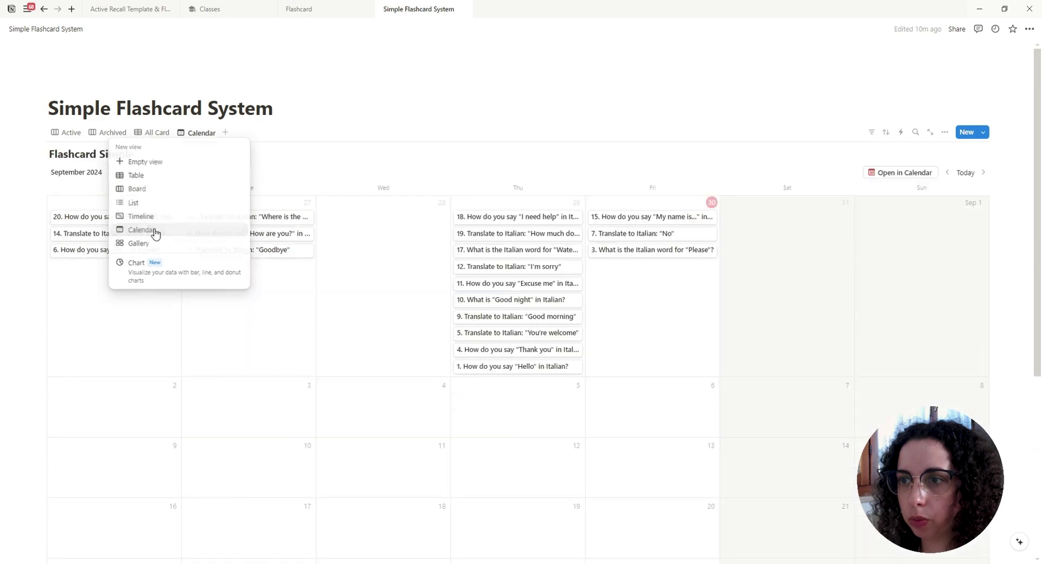
{"action": "left_click", "coordinate": [871, 132]}
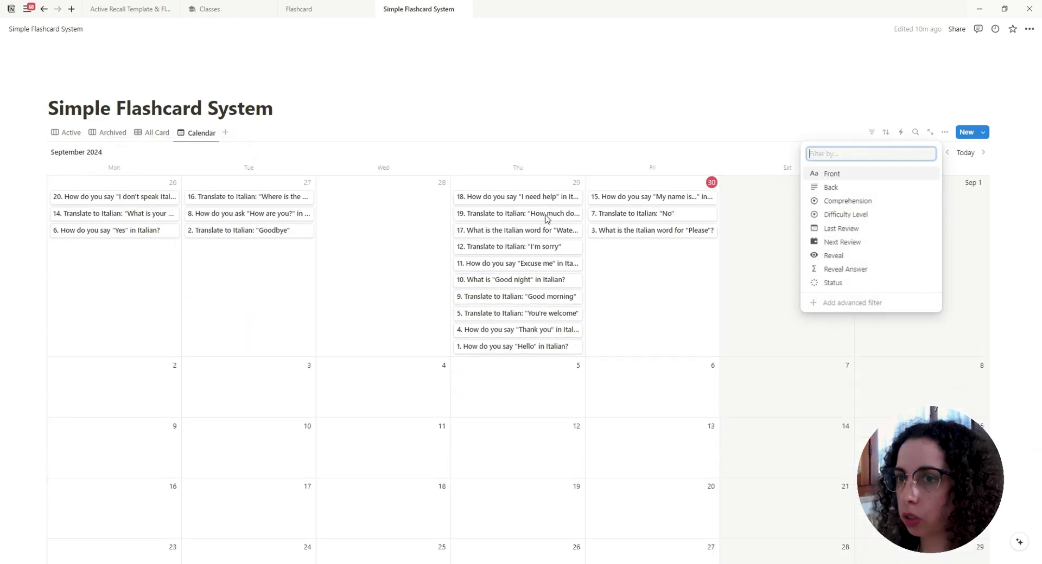
{"action": "left_click", "coordinate": [832, 282]}
{"action": "left_click", "coordinate": [15, 211]}
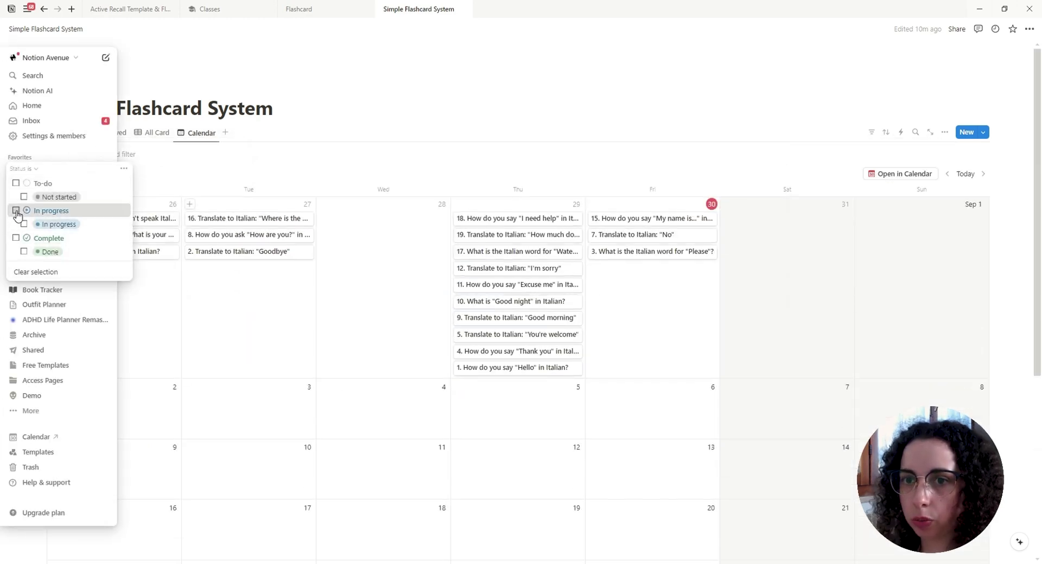
{"action": "left_click", "coordinate": [871, 132]}
{"action": "left_click", "coordinate": [947, 137]}
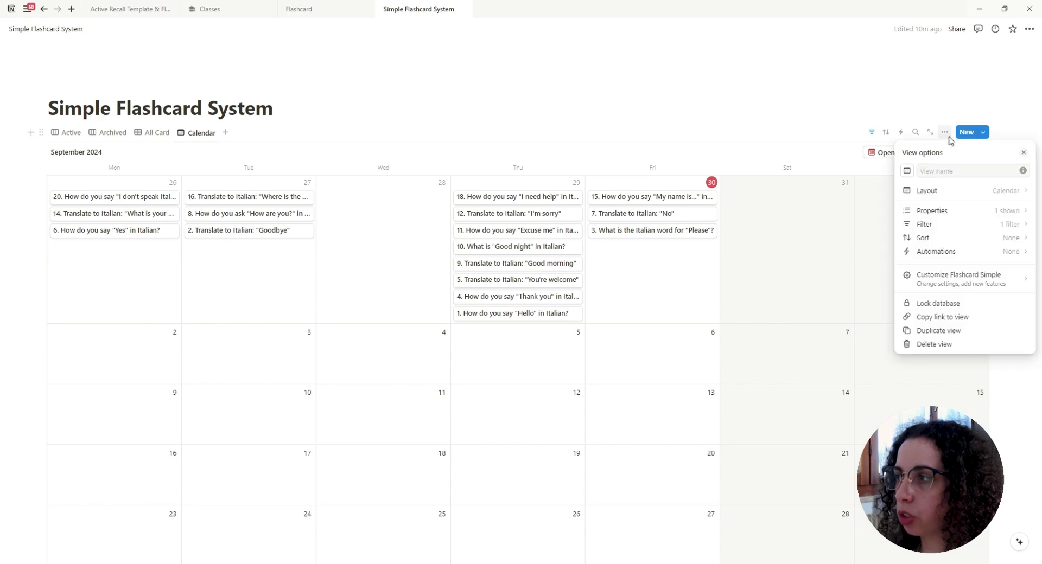
{"action": "left_click", "coordinate": [1011, 211]}
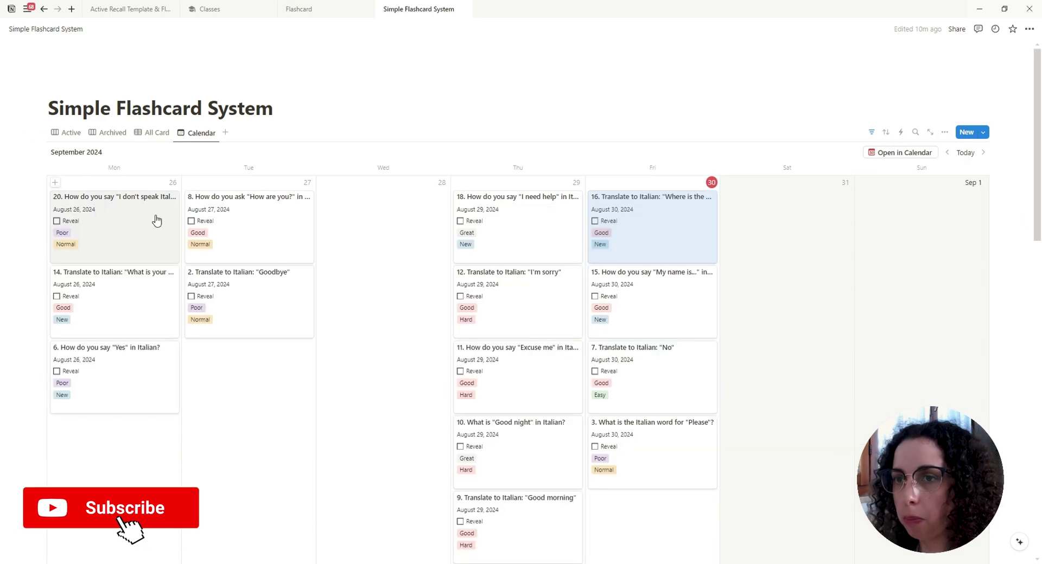
Rename the calendar view to 'Active Recall'.
{"action": "left_click", "coordinate": [202, 140]}
{"action": "left_click", "coordinate": [232, 161]}
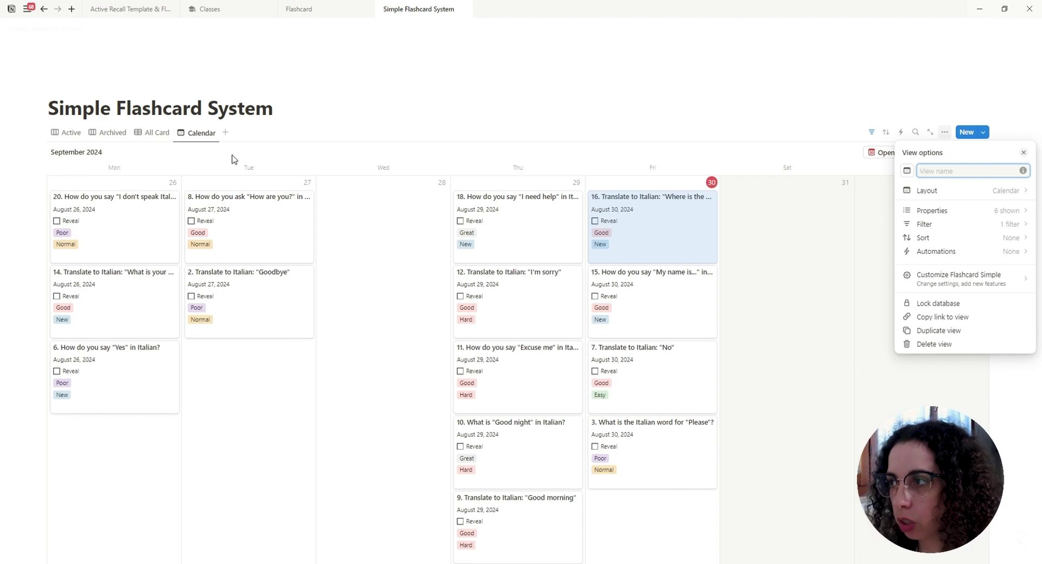
{"action": "type", "text": "AC"}
{"action": "key", "text": "BackSpace"}
{"action": "key", "text": "BackSpace"}
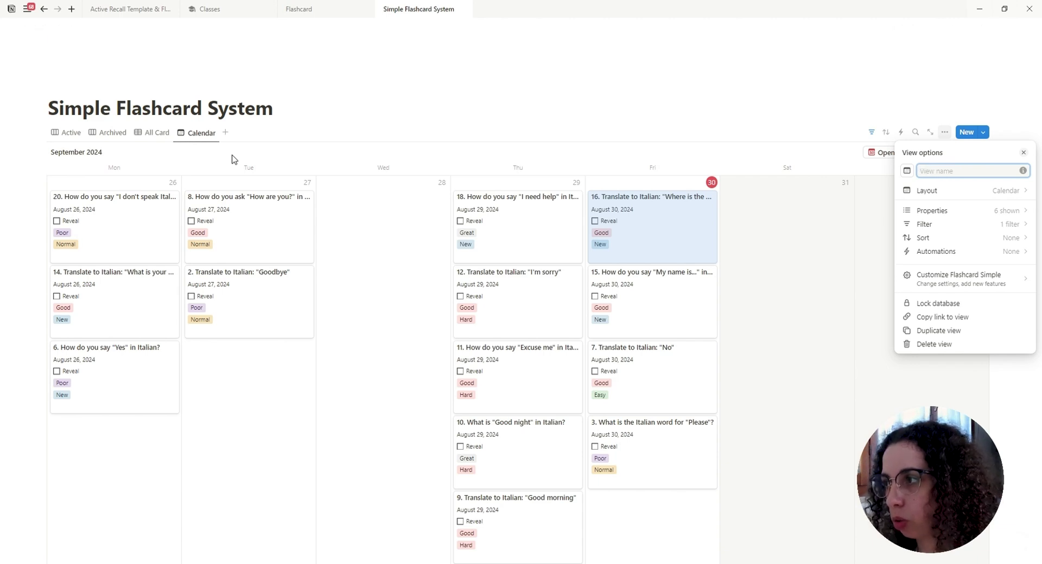
{"action": "type", "text": "Spaced Re"}
{"action": "key", "text": "ctrl+a"}
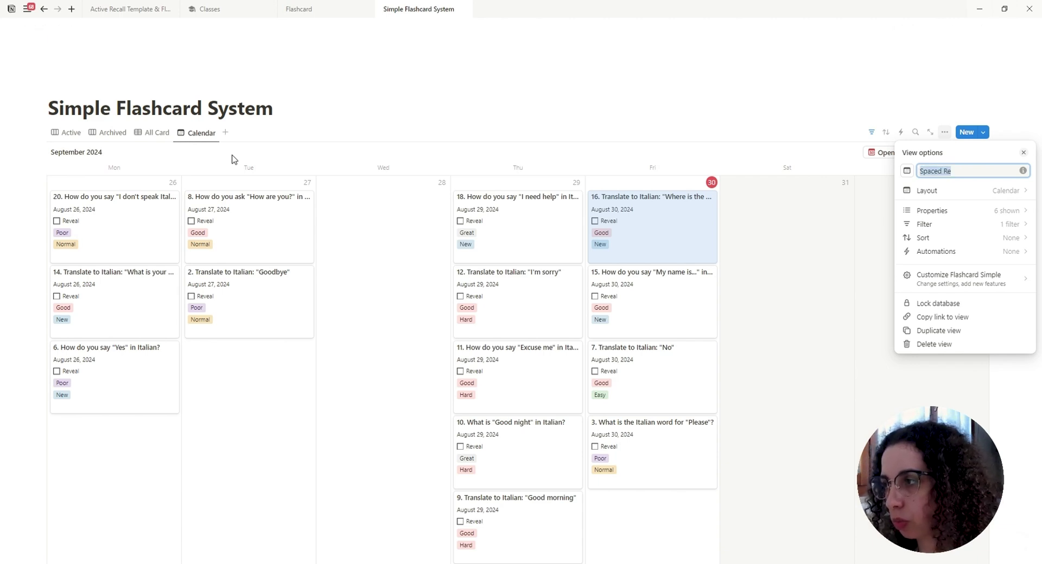
{"action": "type", "text": "A"}
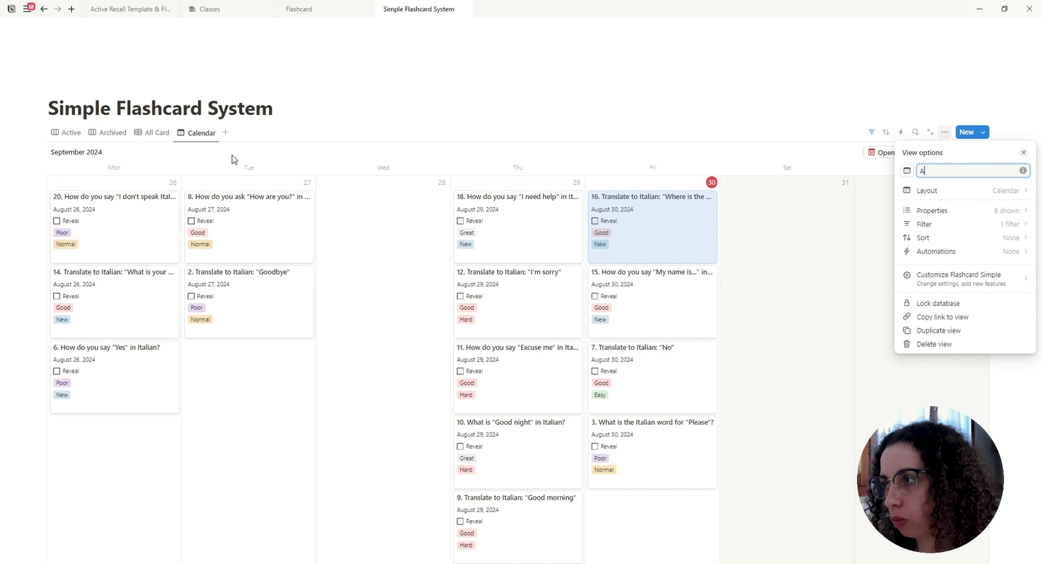
{"action": "type", "text": "Ctive Recall"}
Confirm the Active Recall name and show the calendar by the Next Review date.
{"action": "key", "text": "Return"}
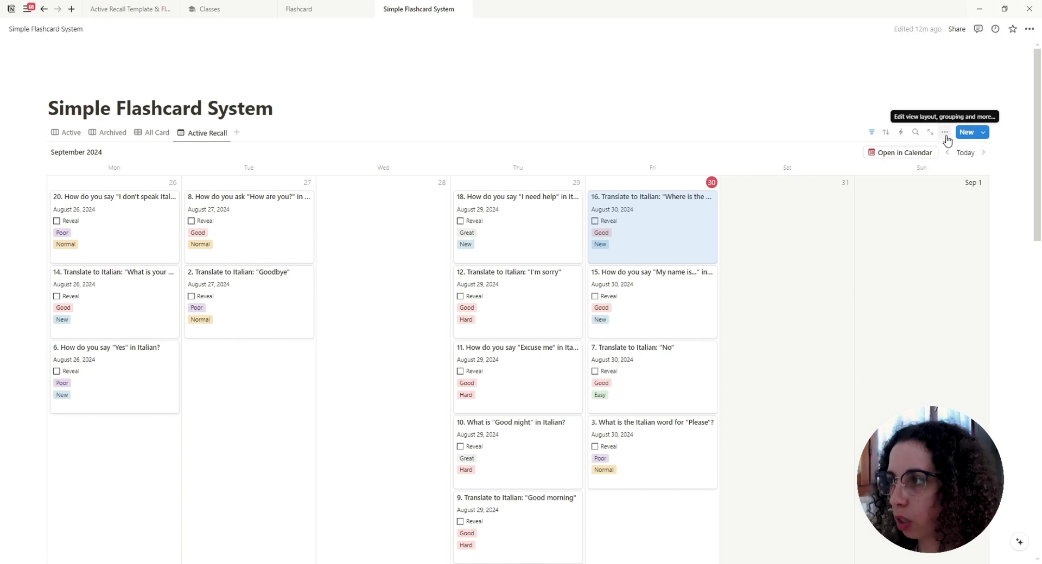
{"action": "left_click", "coordinate": [944, 132]}
{"action": "left_click", "coordinate": [1006, 192]}
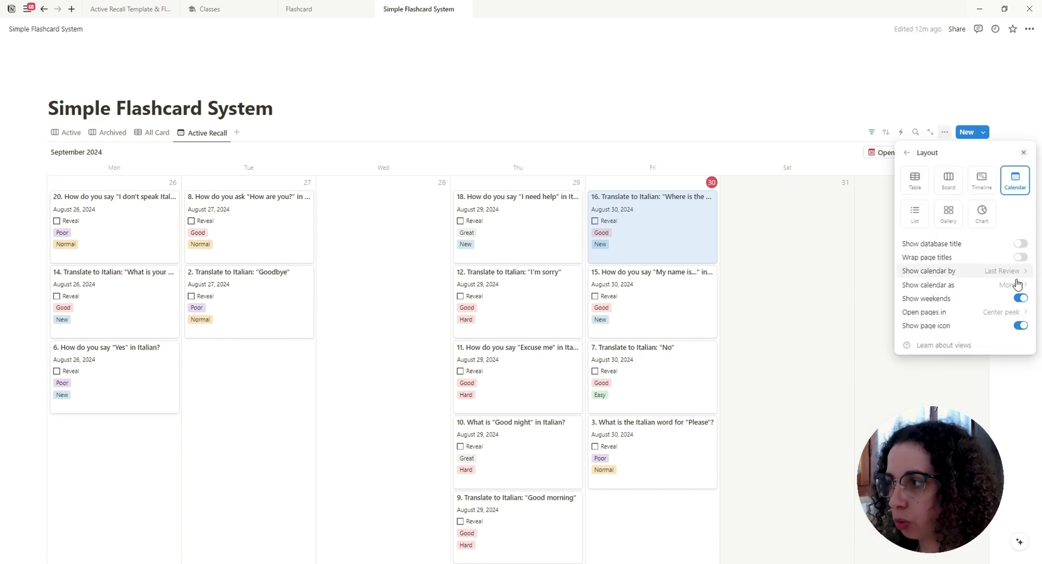
{"action": "left_click", "coordinate": [927, 276]}
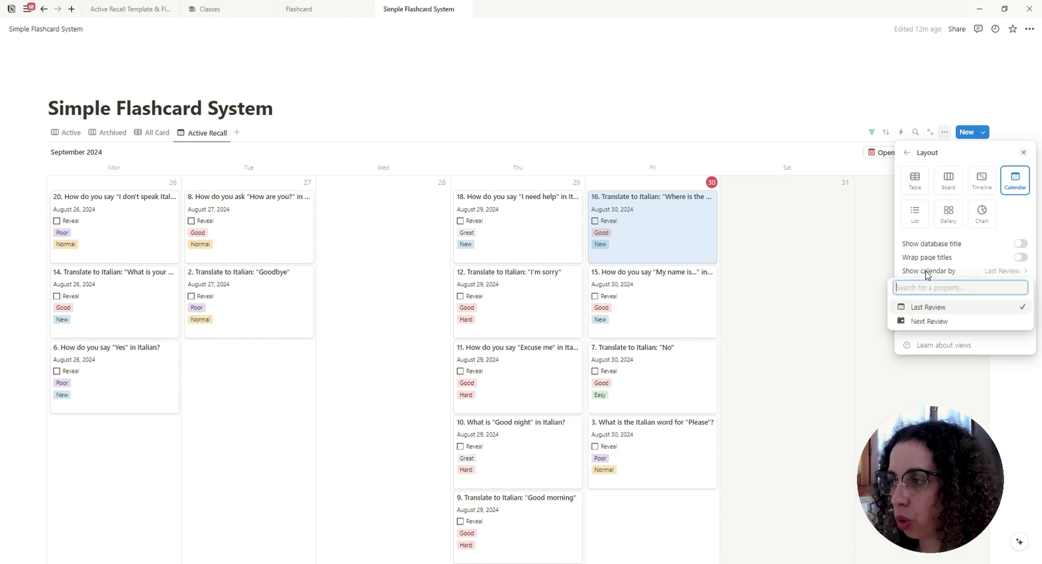
{"action": "left_click", "coordinate": [931, 322]}
{"action": "left_click", "coordinate": [765, 241]}
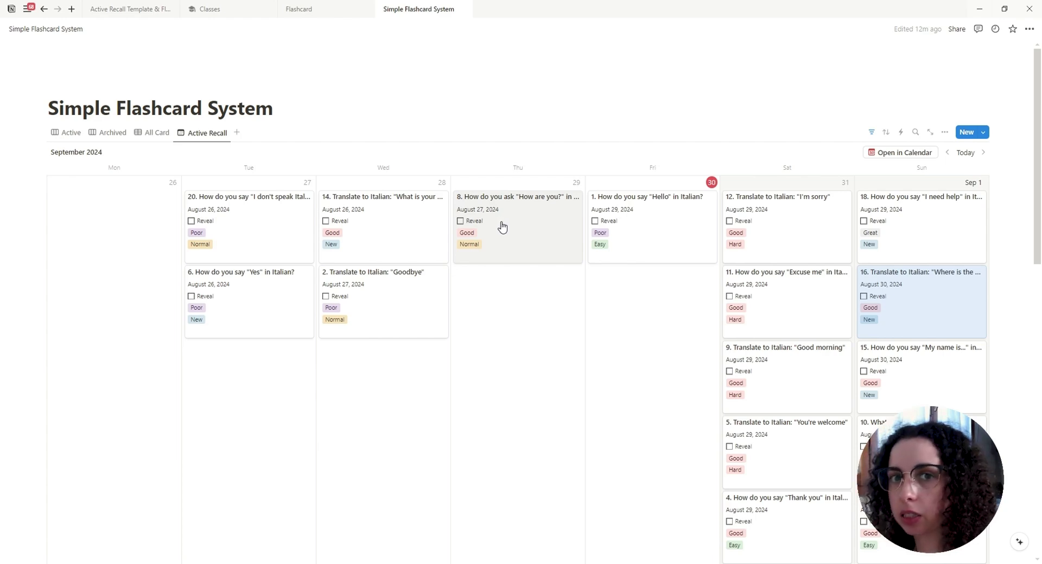
{"action": "scroll", "coordinate": [502, 225], "scroll_direction": "down", "scroll_amount": 6}
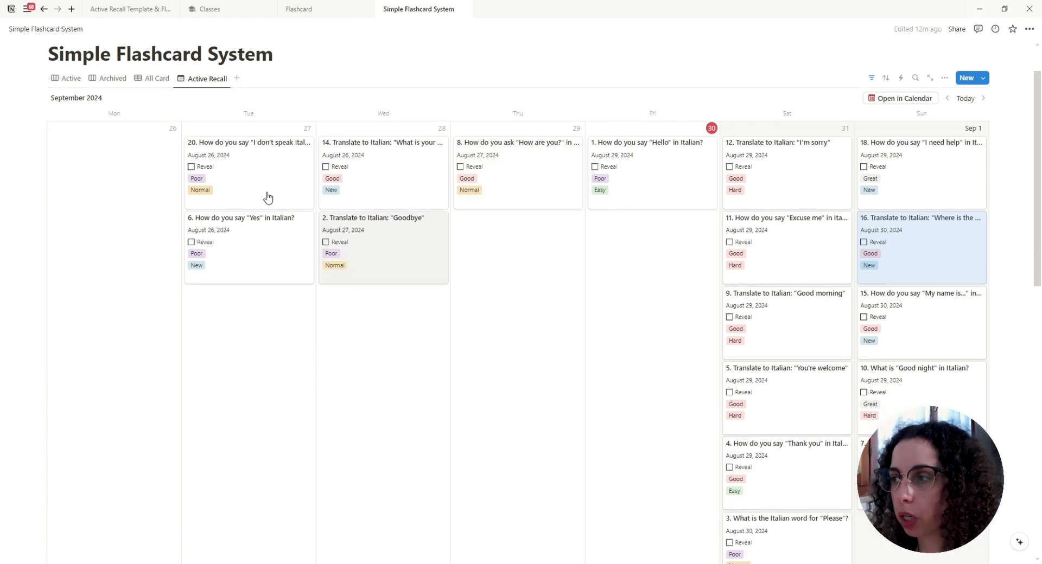
{"action": "scroll", "coordinate": [716, 356], "scroll_direction": "up", "scroll_amount": 5}
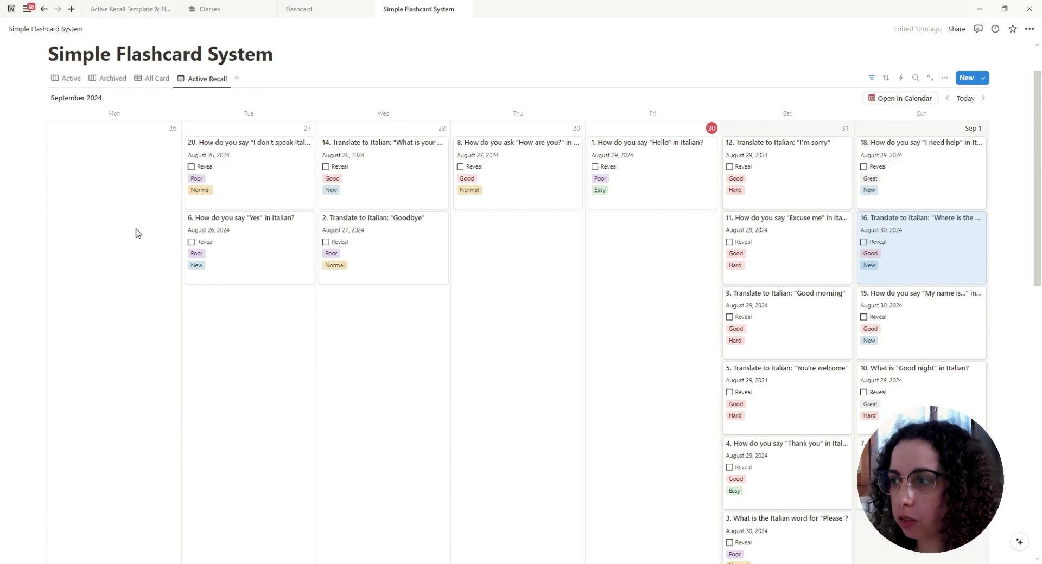
{"action": "scroll", "coordinate": [380, 353], "scroll_direction": "up", "scroll_amount": 1}
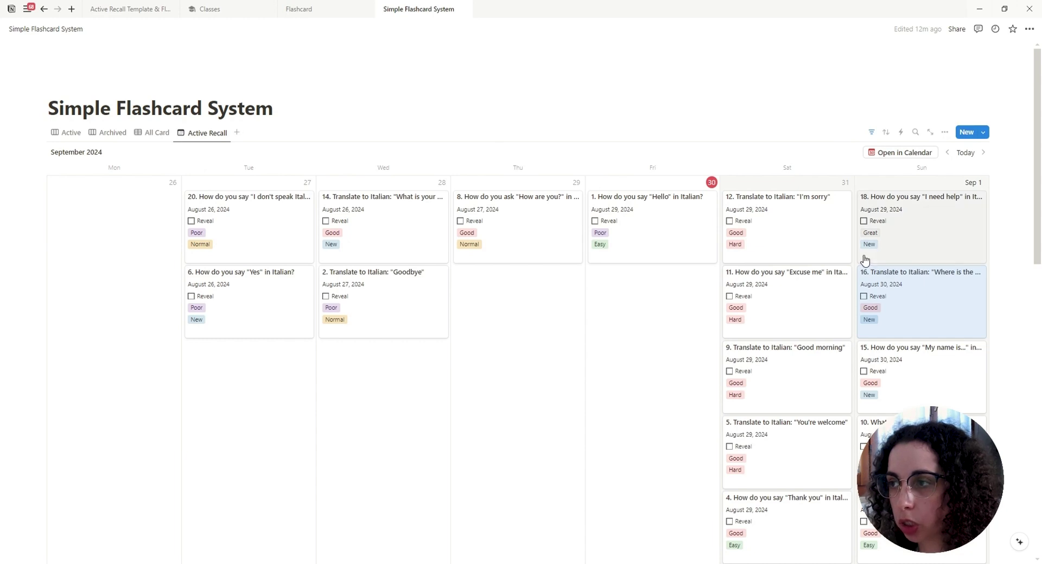
Set card 20's Back property to Always hide.
{"action": "left_click", "coordinate": [257, 230]}
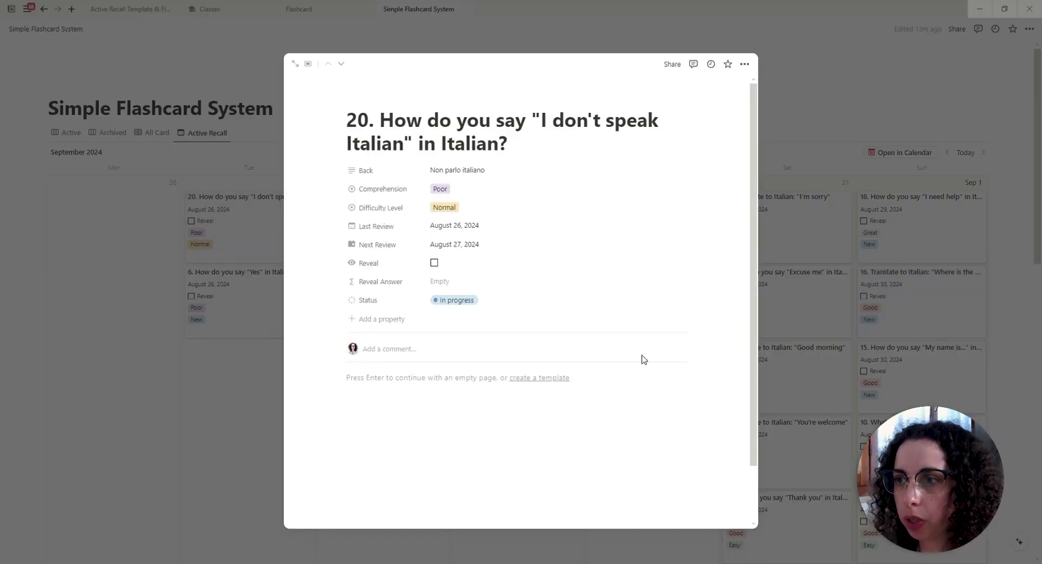
{"action": "left_click", "coordinate": [337, 171]}
{"action": "mouse_move", "coordinate": [432, 235]}
{"action": "left_click", "coordinate": [477, 250]}
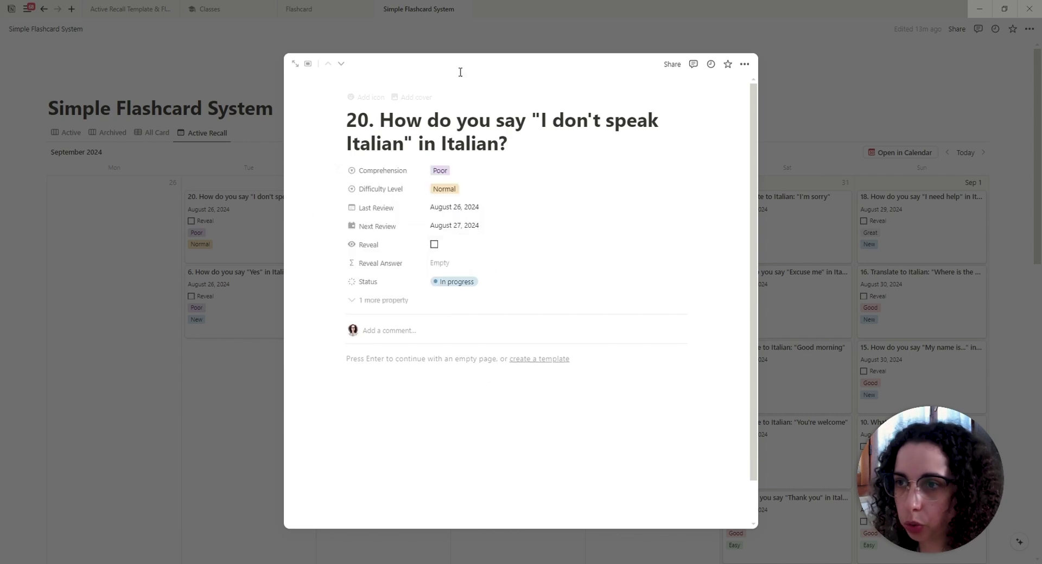
{"action": "left_click", "coordinate": [434, 244]}
{"action": "left_click", "coordinate": [433, 245]}
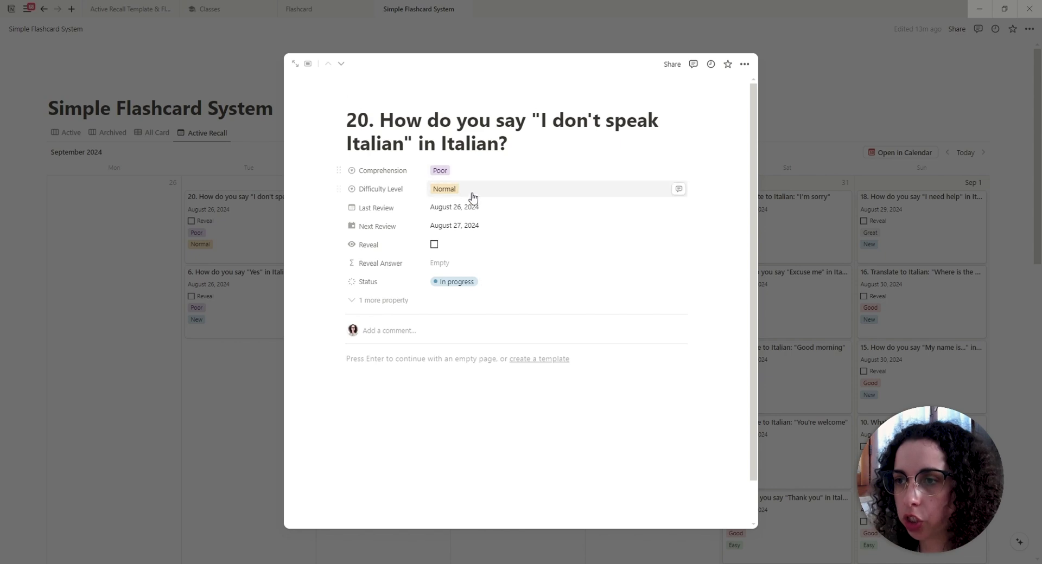
Change card 20's Last Review date to August 30, 2024.
{"action": "left_click", "coordinate": [455, 207]}
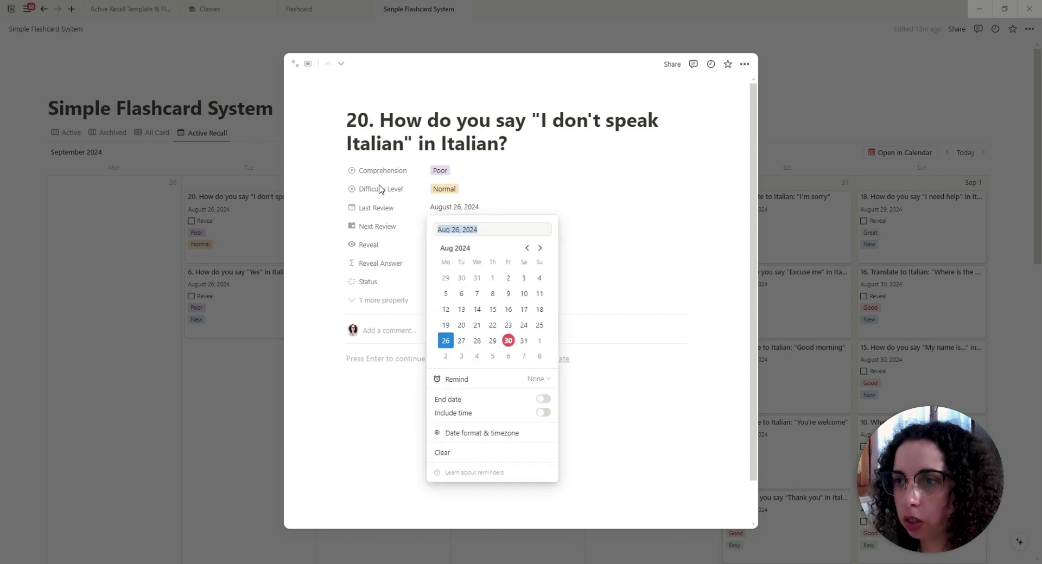
{"action": "left_click", "coordinate": [390, 224]}
{"action": "left_click", "coordinate": [486, 207]}
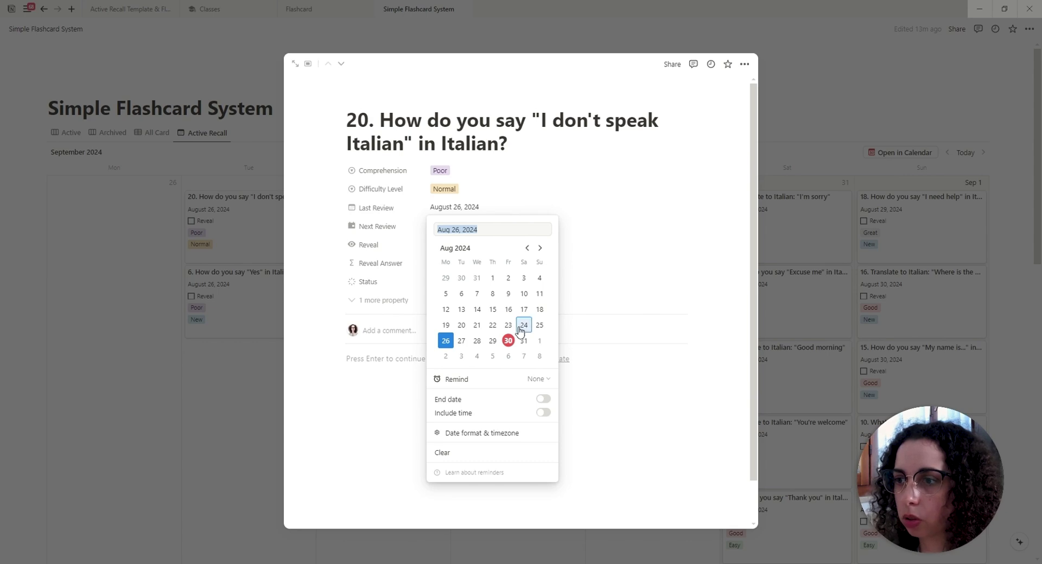
{"action": "left_click", "coordinate": [508, 341]}
{"action": "left_click", "coordinate": [185, 233]}
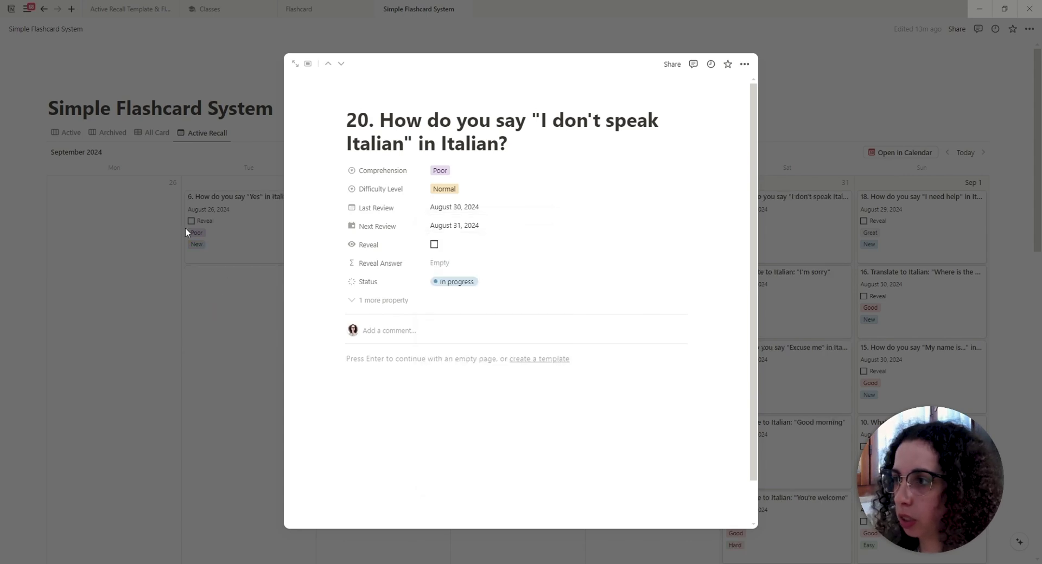
{"action": "left_click", "coordinate": [215, 392]}
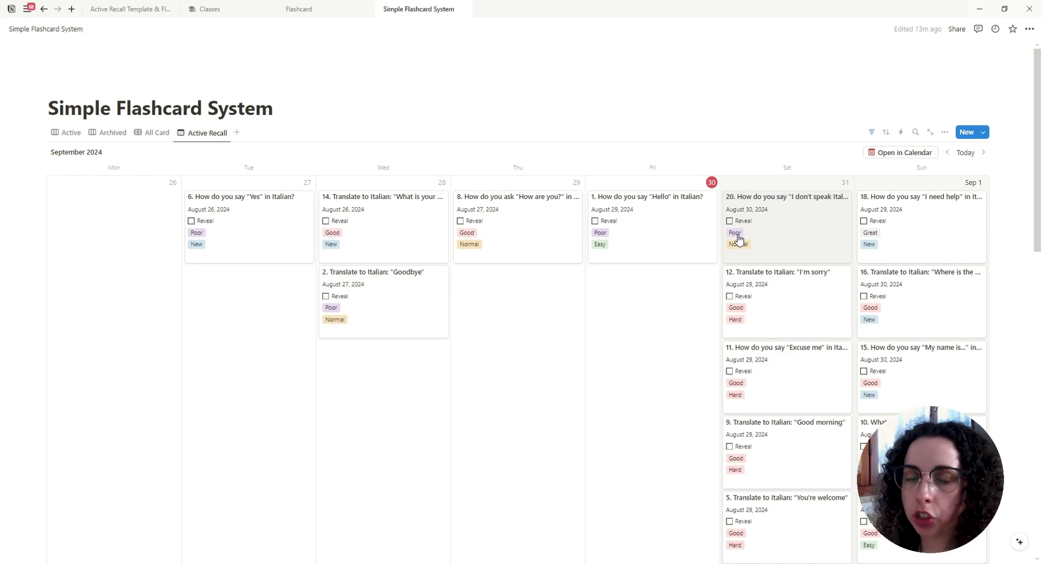
Switch to the Active board view.
{"action": "scroll", "coordinate": [806, 239], "scroll_direction": "down", "scroll_amount": 5}
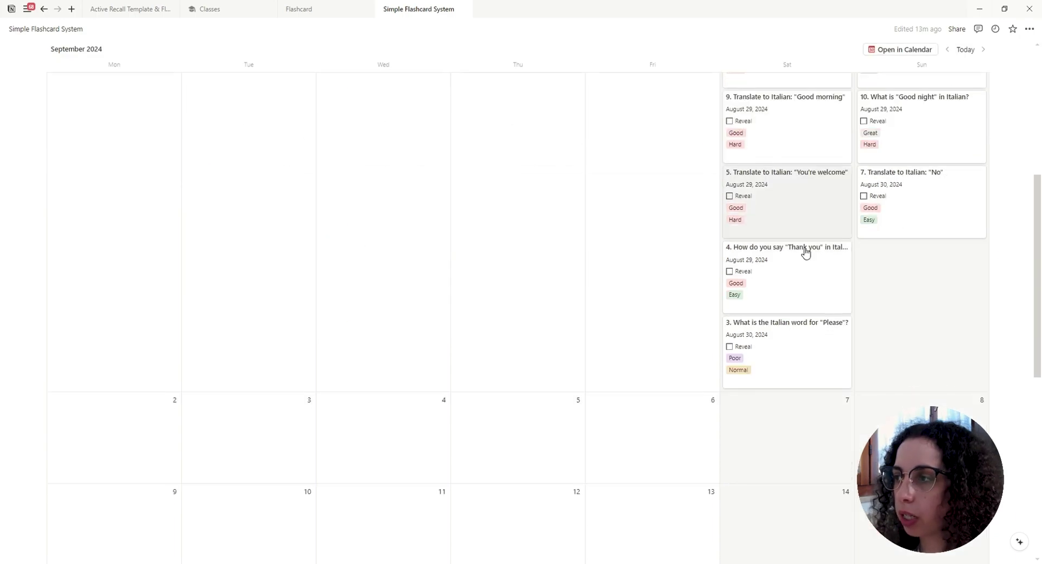
{"action": "scroll", "coordinate": [763, 344], "scroll_direction": "up", "scroll_amount": 5}
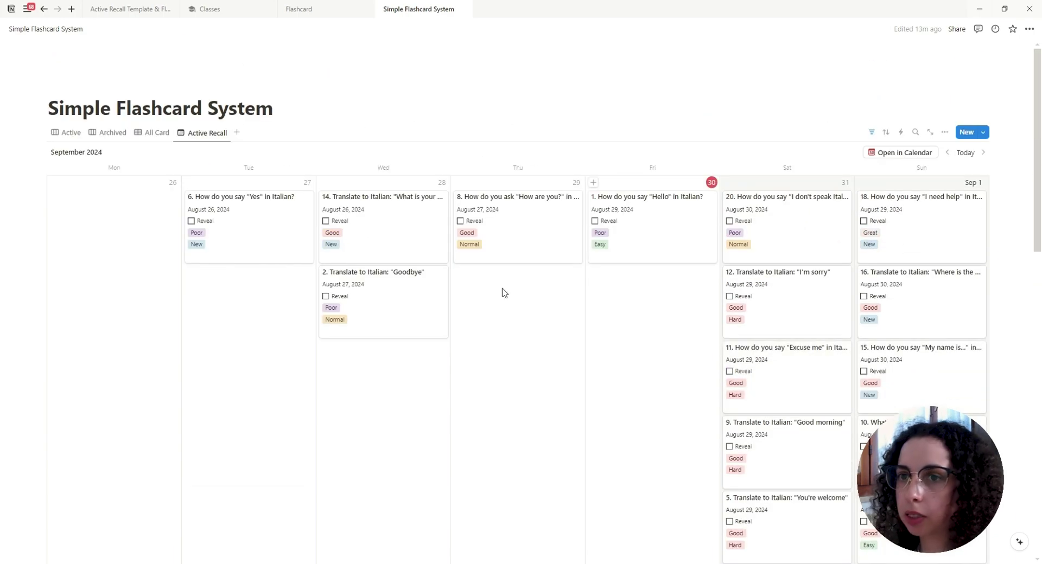
{"action": "left_click", "coordinate": [71, 133]}
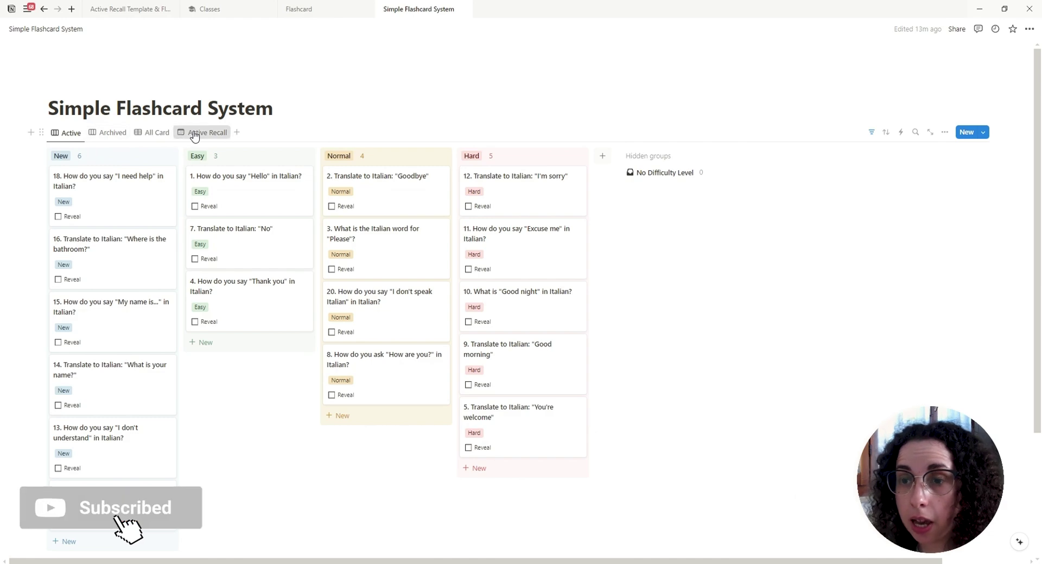